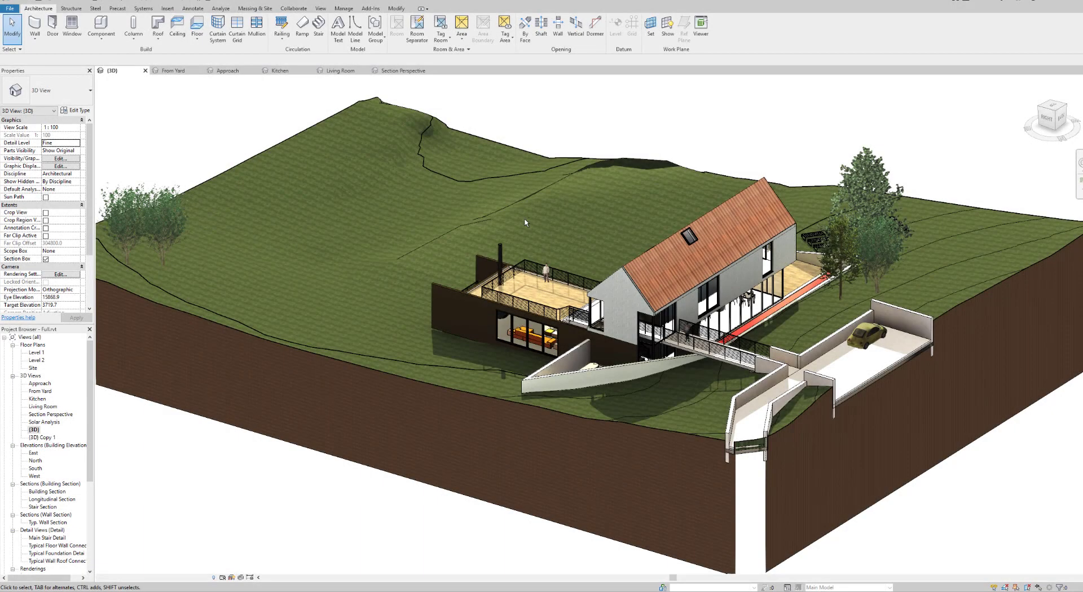
Orbit and zoom the 3D site view so the house faces forward in close-up
{"action": "middle_click_drag", "start_coordinate": [532, 225], "coordinate": [1044, 190], "text": "shift"}
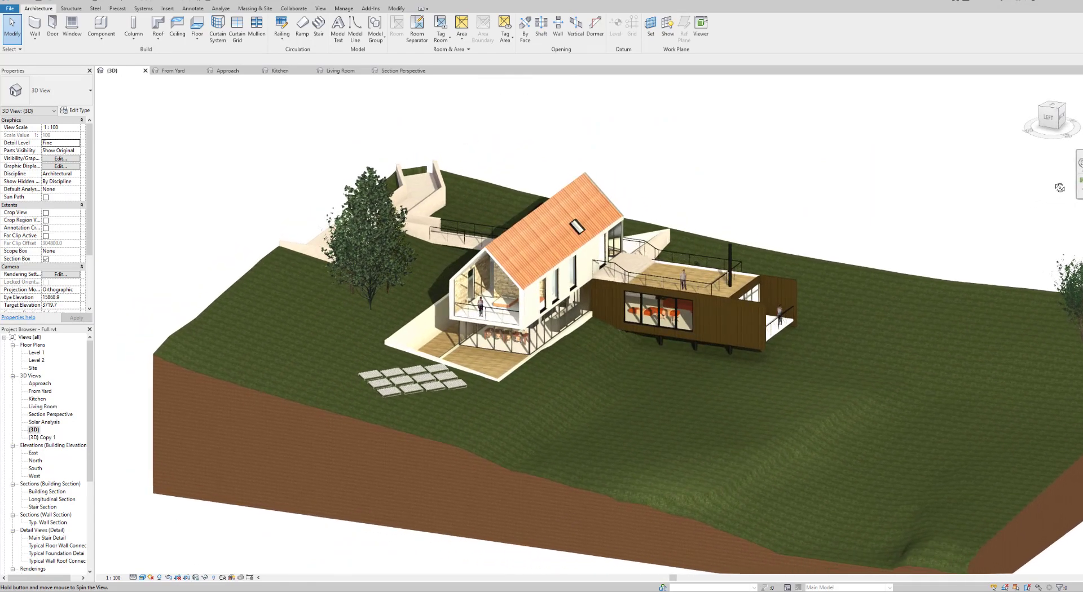
{"action": "scroll", "coordinate": [590, 186], "scroll_direction": "up", "scroll_amount": 8}
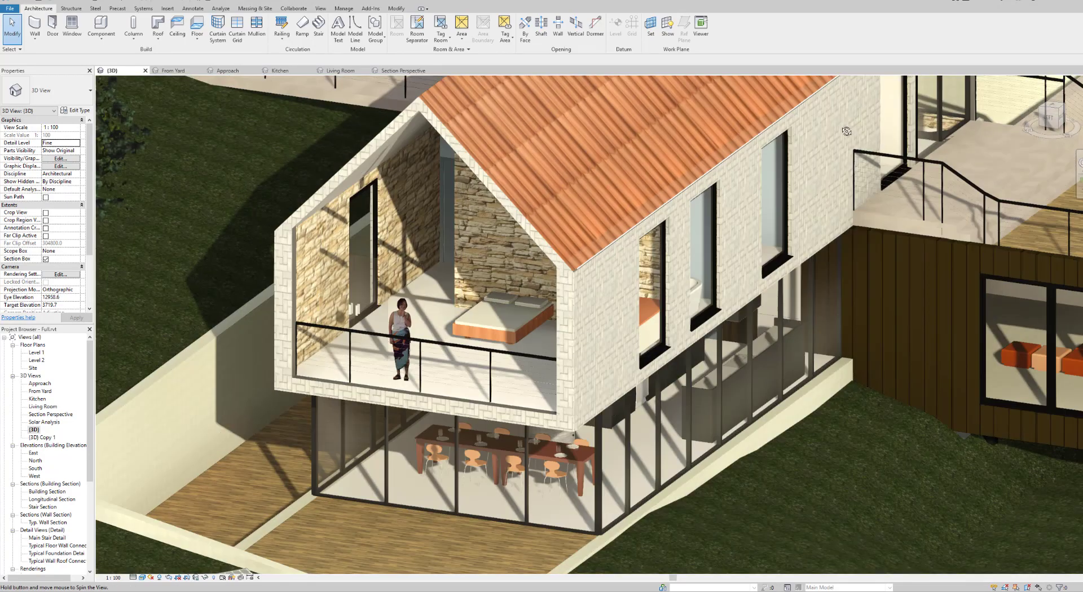
{"action": "middle_click_drag", "start_coordinate": [589, 187], "coordinate": [661, 34], "text": "shift"}
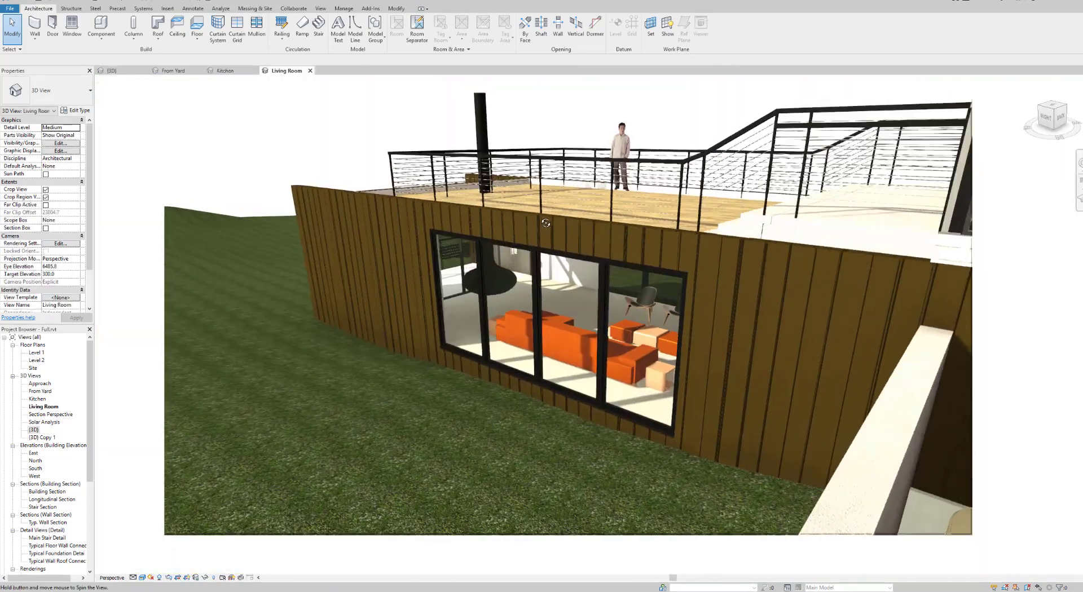
Zoom into the Living Room perspective and turn the camera toward the left glazing
{"action": "scroll", "coordinate": [547, 223], "scroll_direction": "up", "scroll_amount": 10}
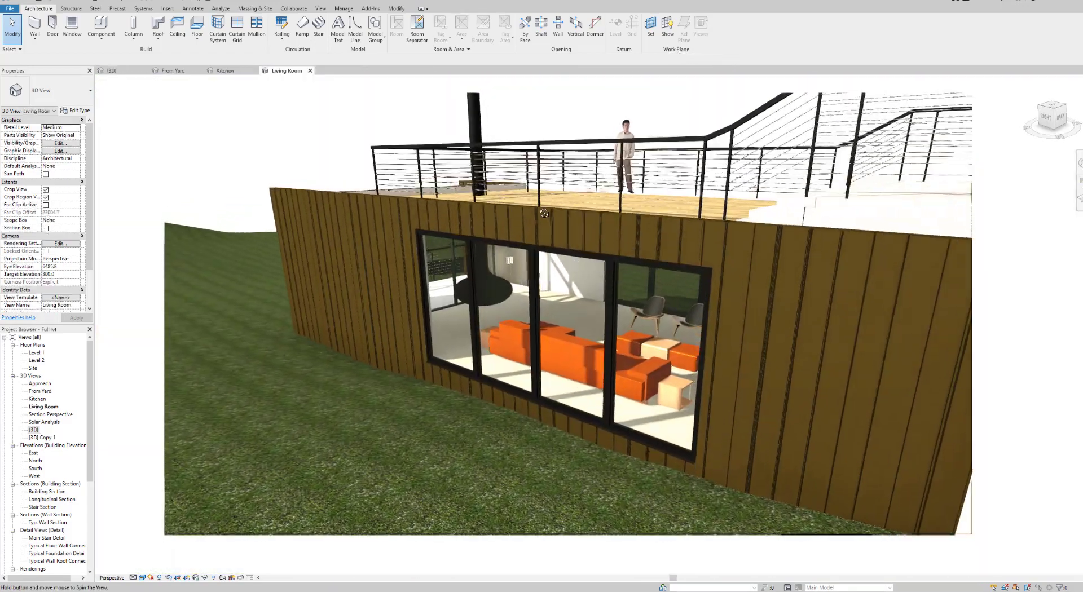
{"action": "scroll", "coordinate": [525, 158], "scroll_direction": "up", "scroll_amount": 5}
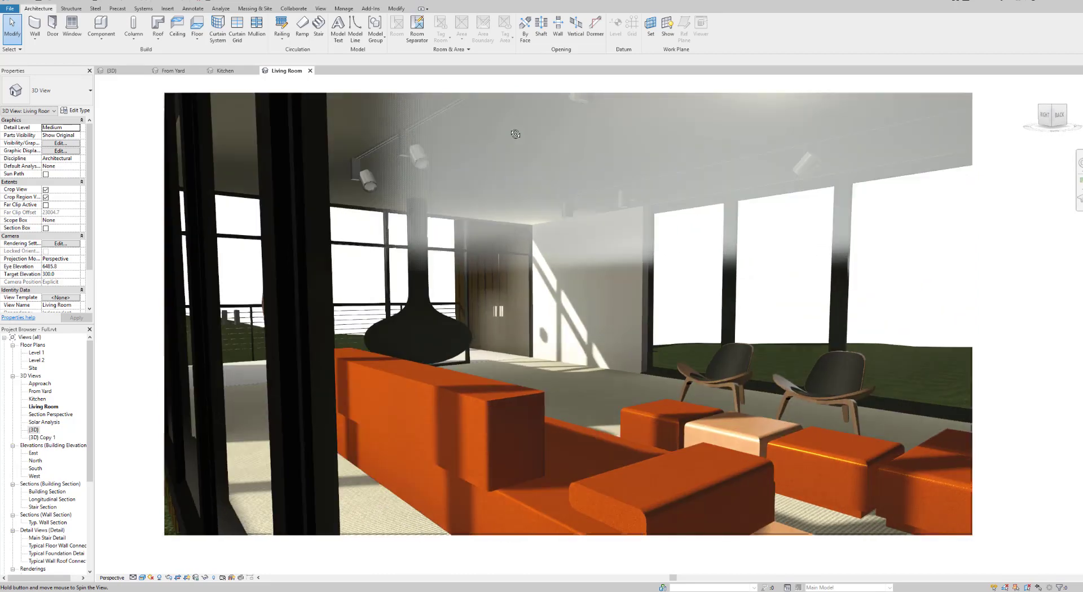
{"action": "middle_click_drag", "start_coordinate": [497, 131], "coordinate": [461, 131], "text": "shift"}
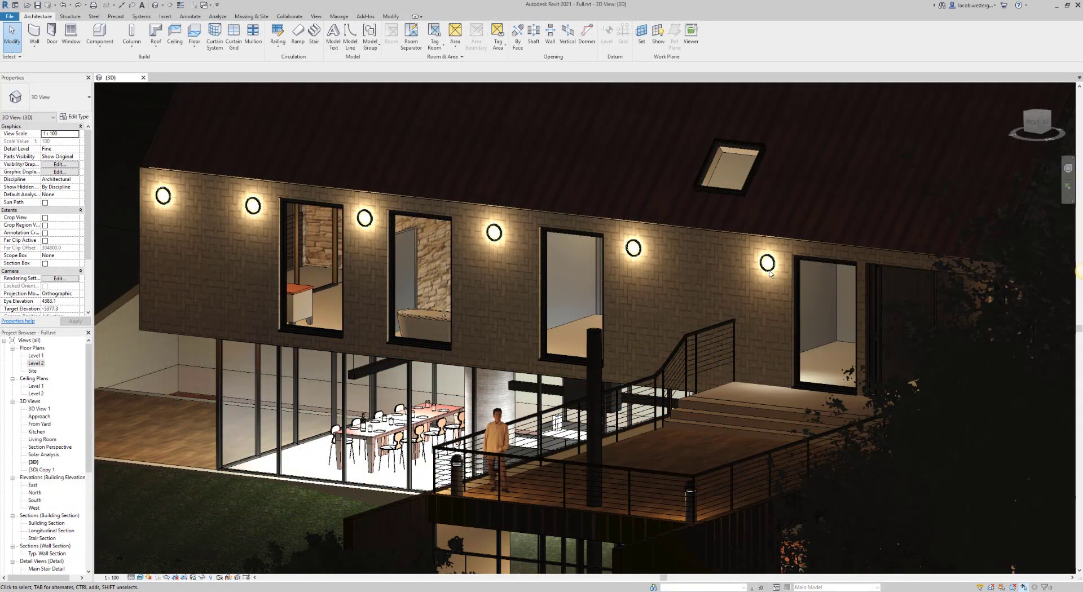
Raise the façade wall light type's Initial Intensity wattage from 150 W to 300 W
{"action": "left_click", "coordinate": [770, 271]}
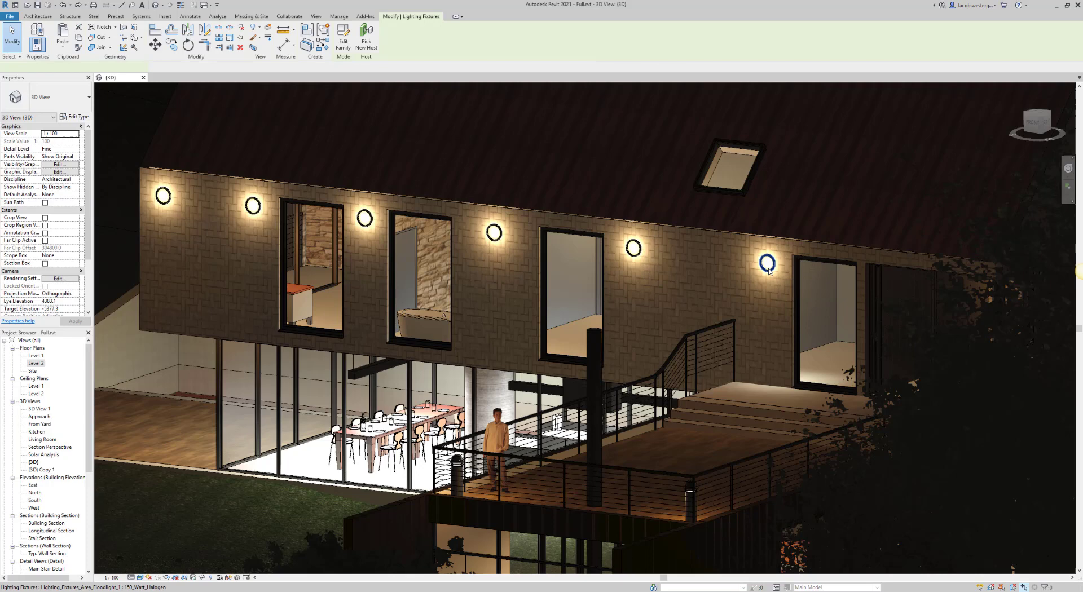
{"action": "double_click", "coordinate": [769, 271]}
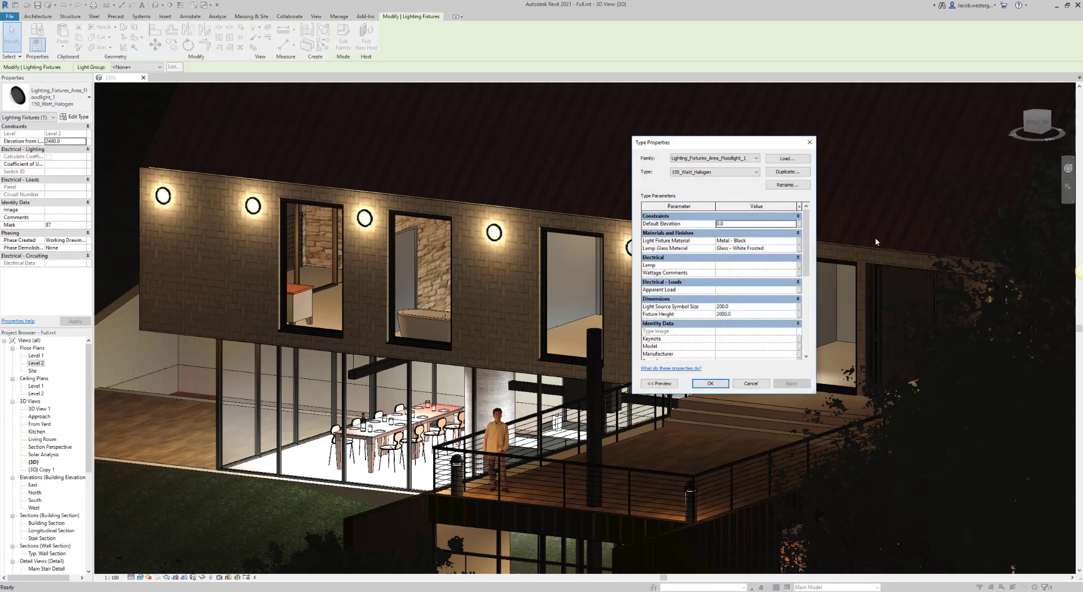
{"action": "scroll", "coordinate": [760, 270], "scroll_direction": "down", "scroll_amount": 5}
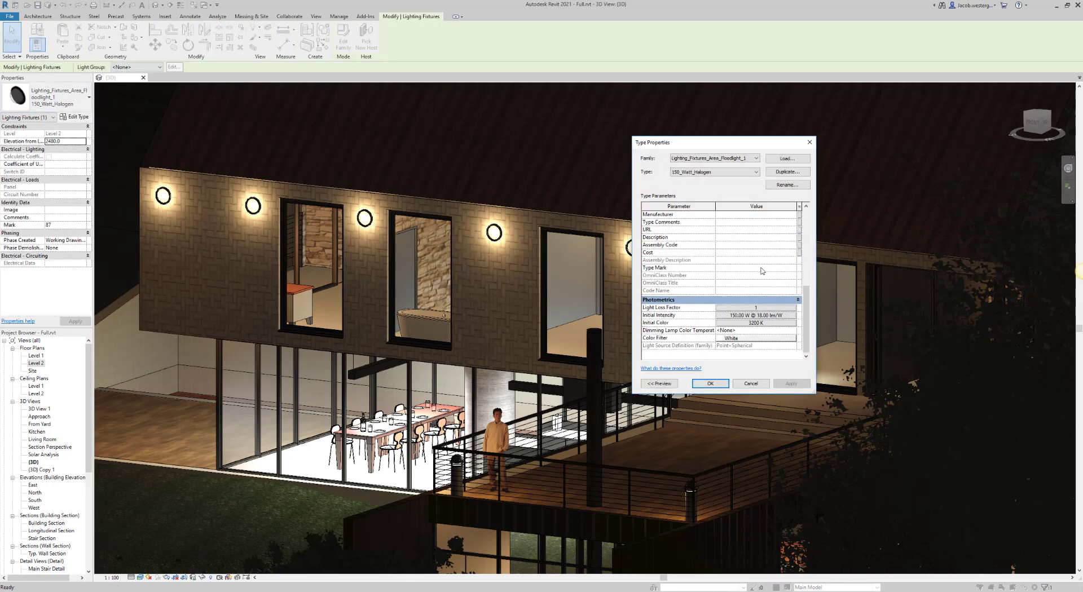
{"action": "left_click", "coordinate": [772, 317]}
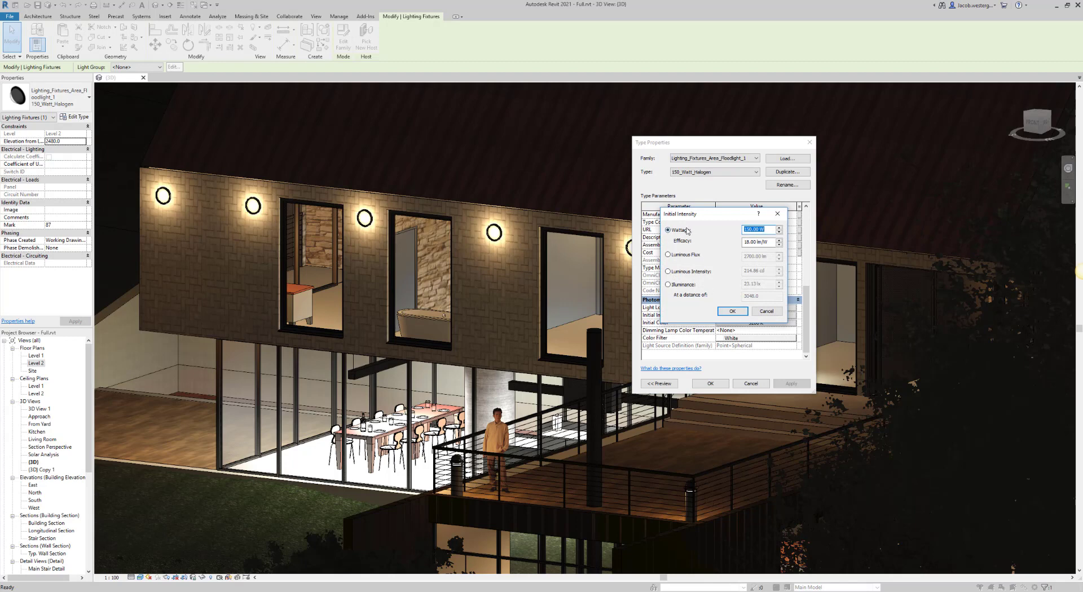
{"action": "left_click", "coordinate": [754, 243]}
{"action": "left_click_drag", "start_coordinate": [753, 230], "coordinate": [735, 232]}
{"action": "type", "text": "300"}
{"action": "left_click", "coordinate": [733, 312]}
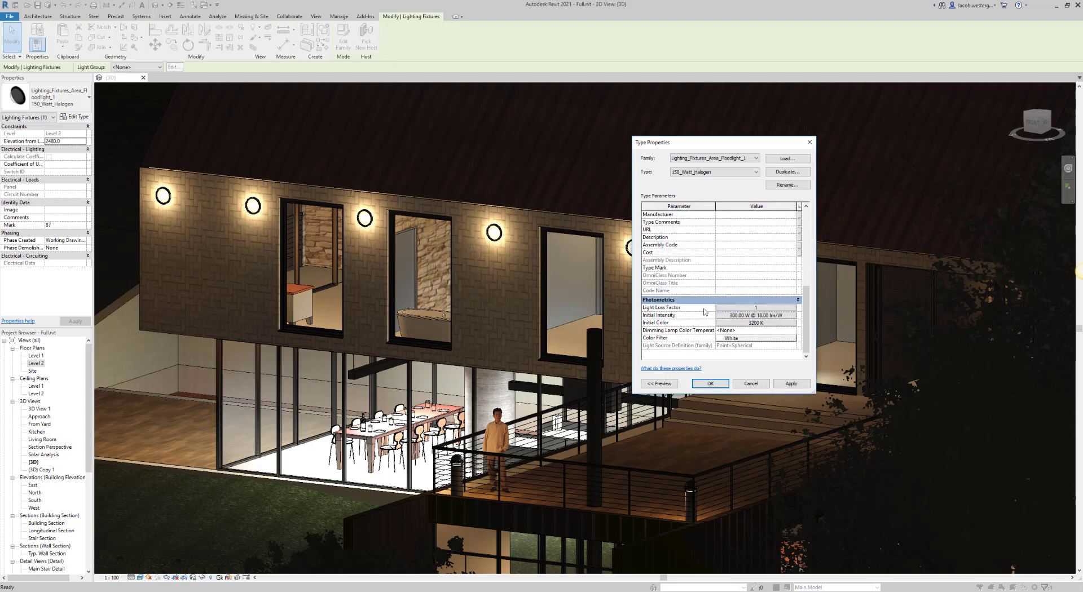
{"action": "left_click", "coordinate": [759, 308]}
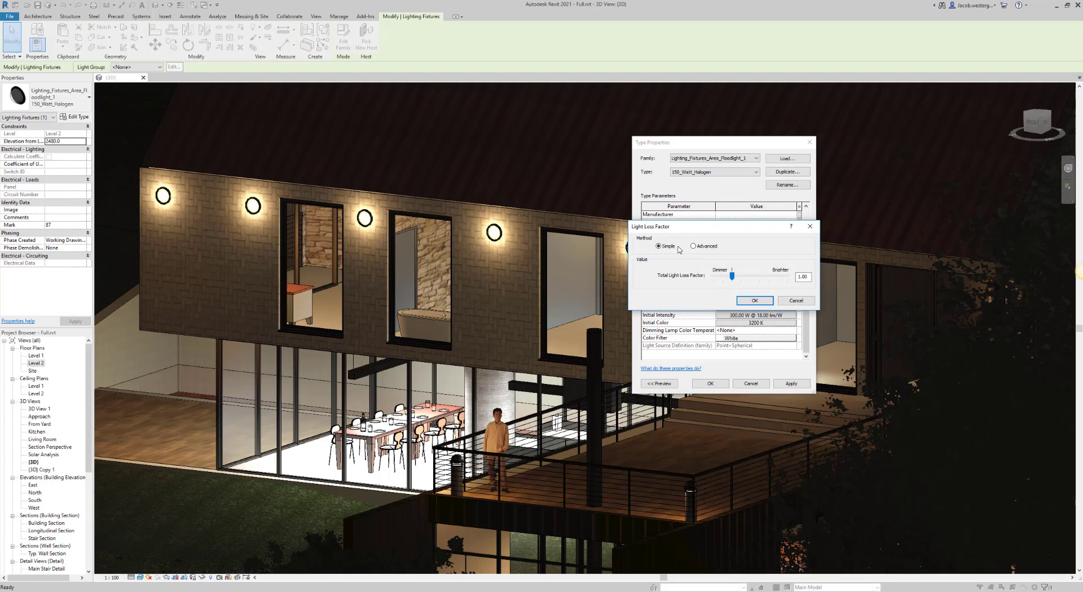
{"action": "left_click", "coordinate": [704, 246]}
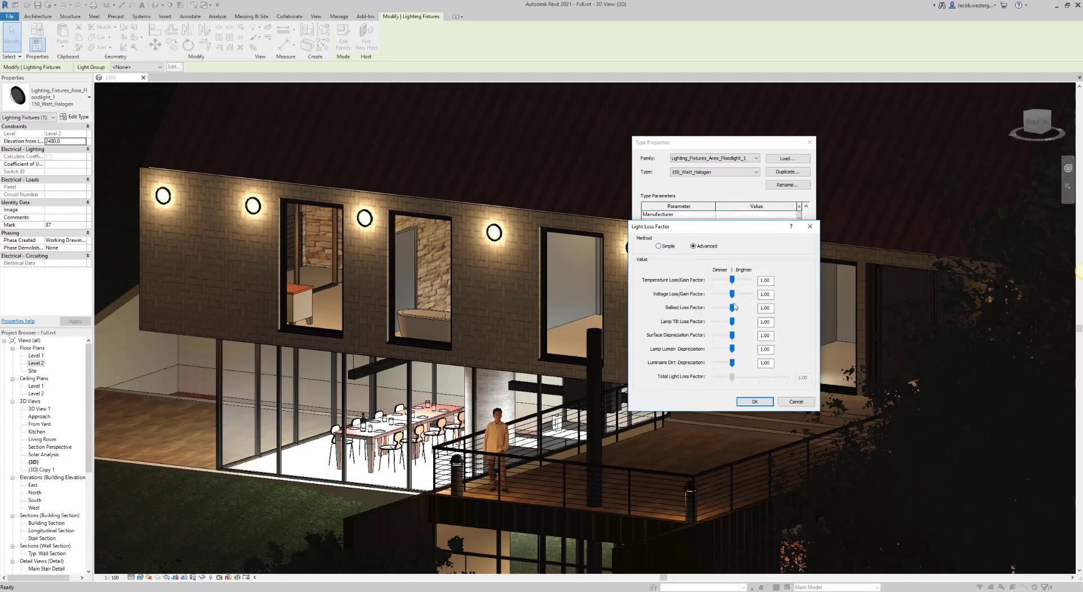
{"action": "left_click", "coordinate": [755, 402]}
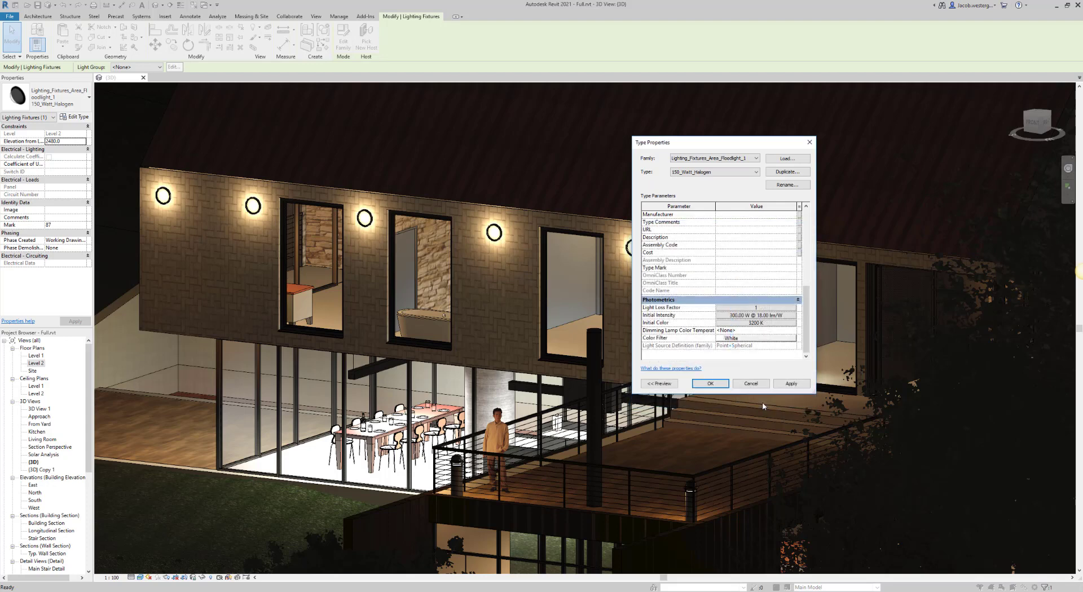
Try the Xenon colour preset, then keep the floodlight's Initial Color at Halogen
{"action": "left_click", "coordinate": [781, 324]}
{"action": "left_click", "coordinate": [744, 295]}
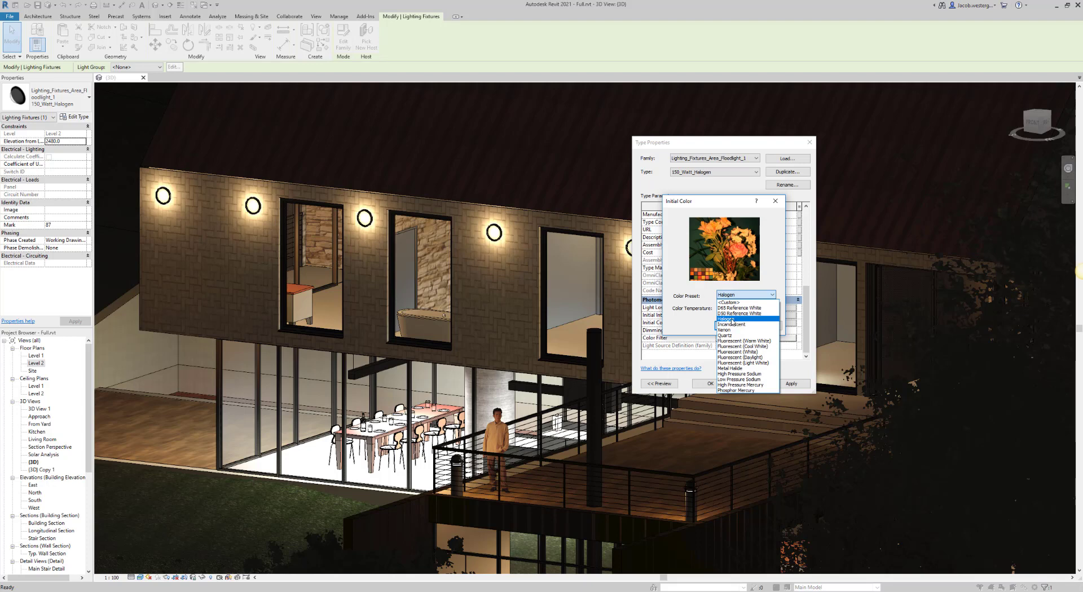
{"action": "left_click", "coordinate": [732, 320]}
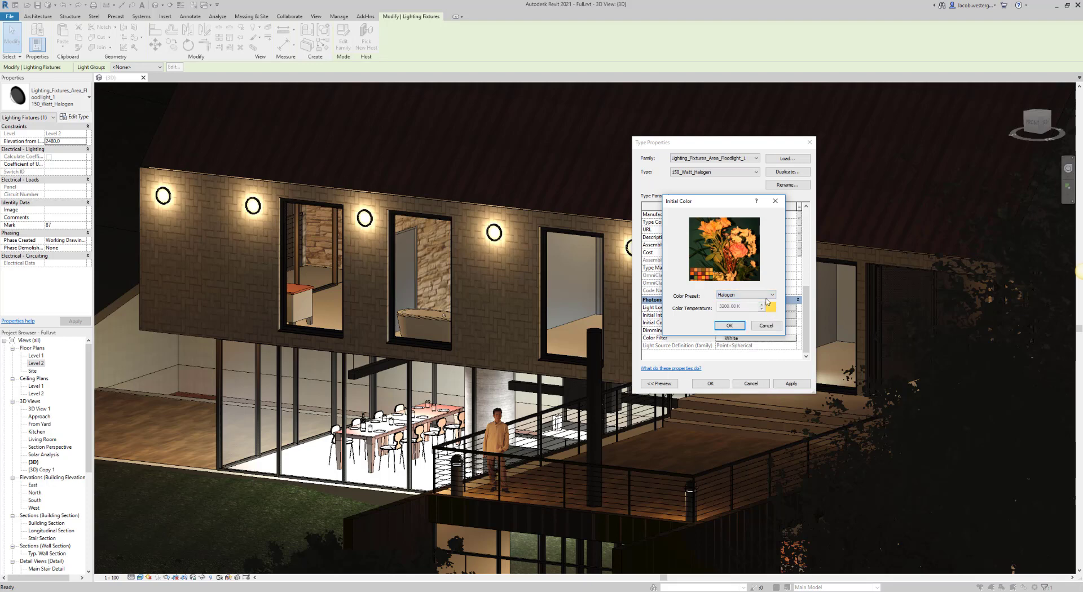
{"action": "left_click", "coordinate": [767, 296]}
{"action": "left_click", "coordinate": [725, 331]}
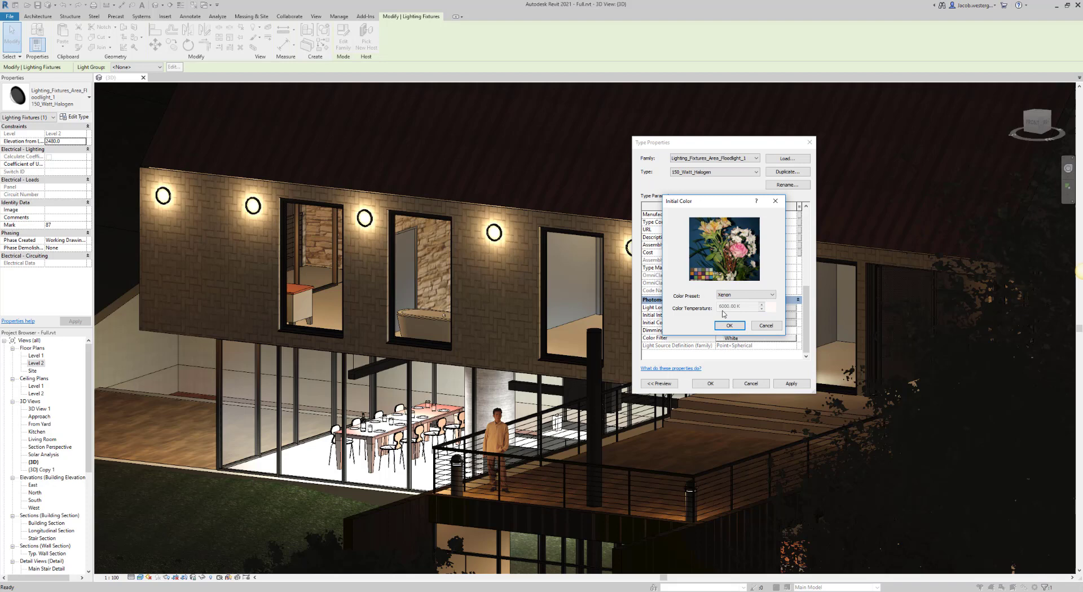
{"action": "left_click", "coordinate": [767, 295]}
{"action": "left_click", "coordinate": [742, 317]}
{"action": "left_click", "coordinate": [730, 325]}
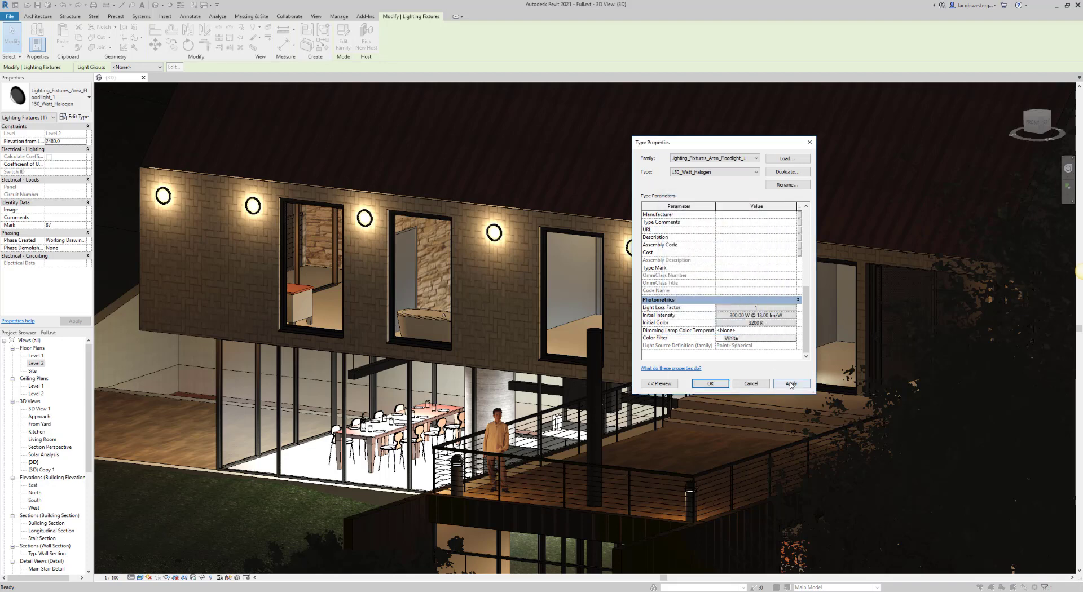
Apply the floodlight type changes and select the deck stairs and railing
{"action": "left_click", "coordinate": [711, 384]}
{"action": "left_click", "coordinate": [714, 422]}
{"action": "left_click", "coordinate": [686, 470]}
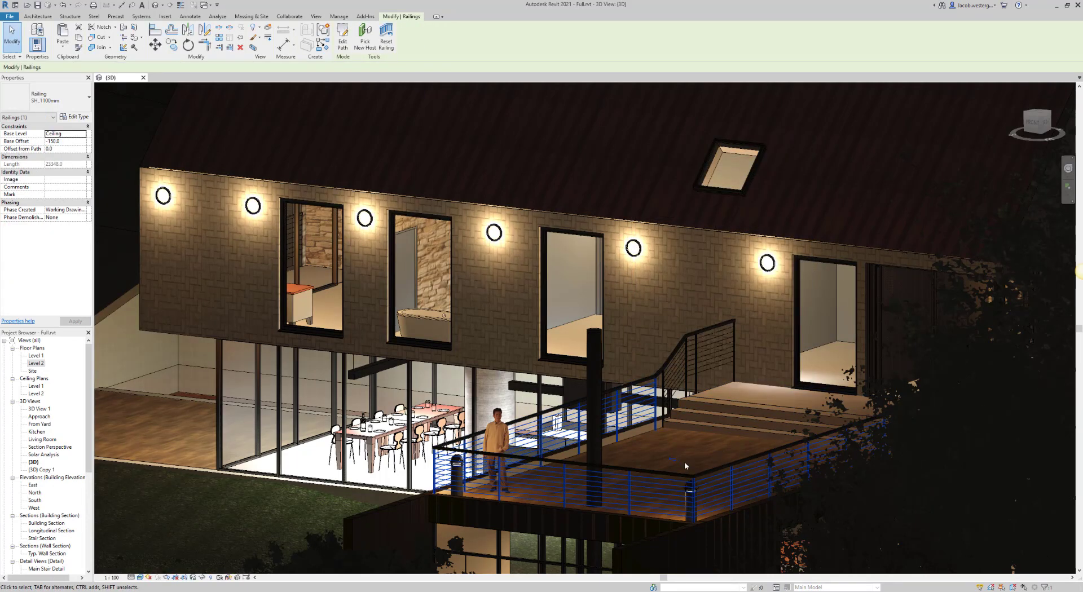
Clear the railing selection and switch the view's visual style to Realistic
{"action": "key", "text": "Escape"}
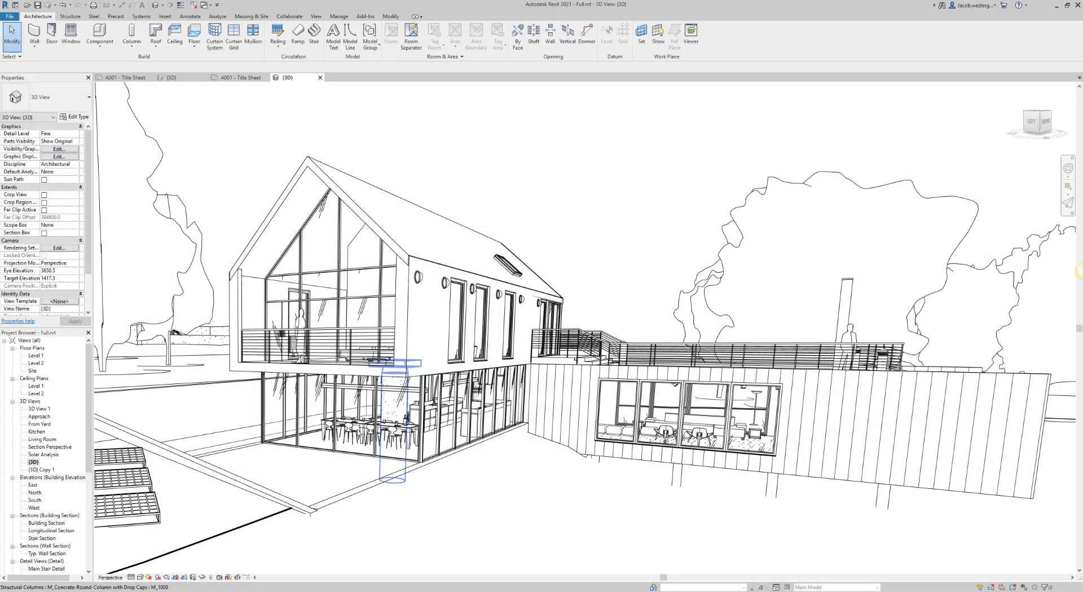
{"action": "left_click", "coordinate": [141, 578]}
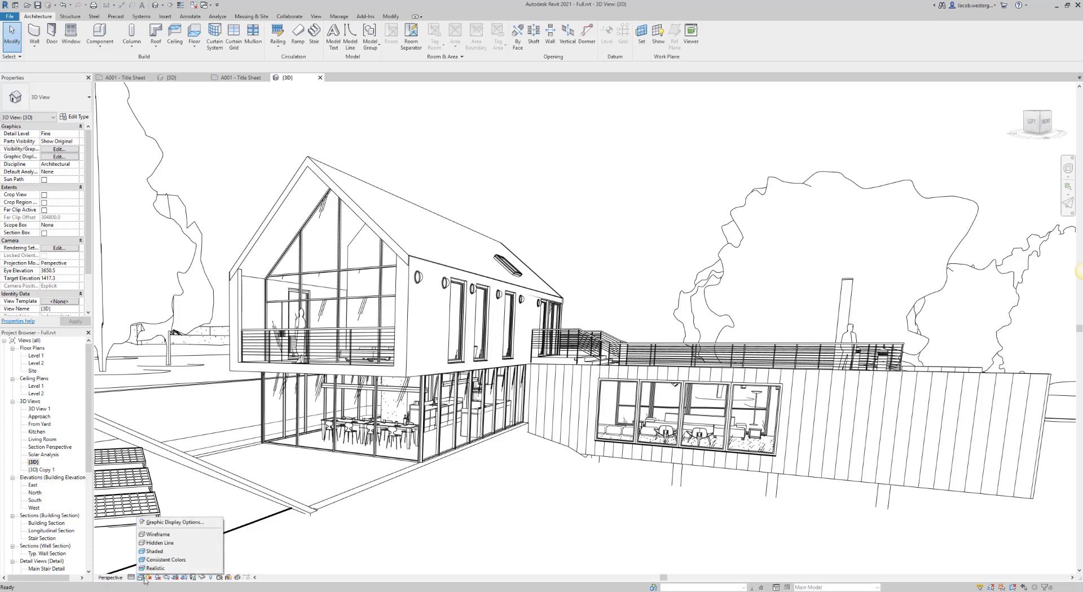
{"action": "left_click", "coordinate": [179, 569]}
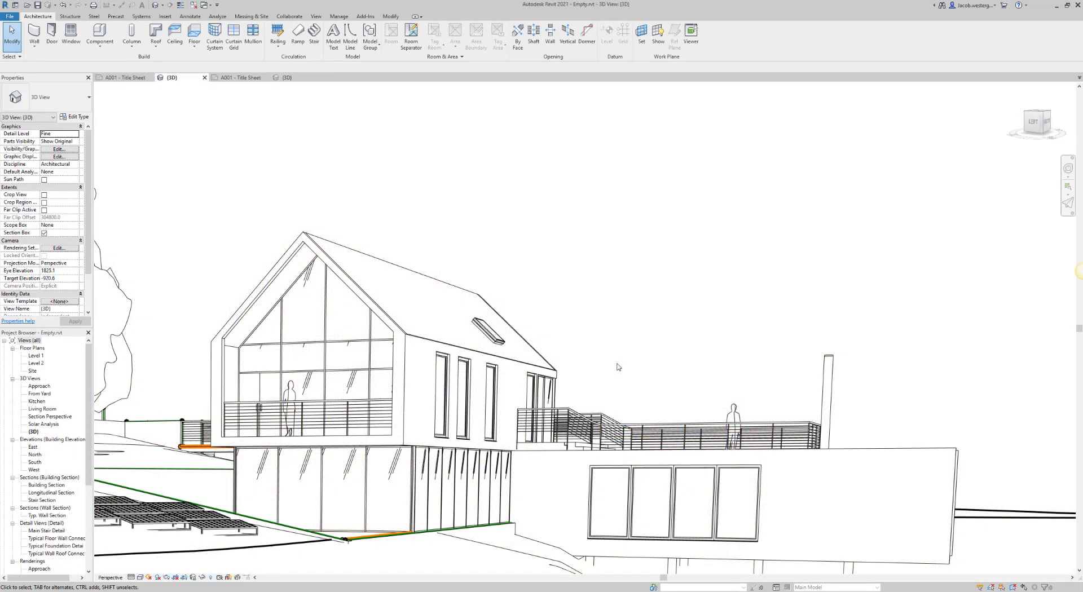
Set the Empty project's house view to Realistic shading
{"action": "left_click", "coordinate": [140, 578]}
{"action": "left_click", "coordinate": [166, 568]}
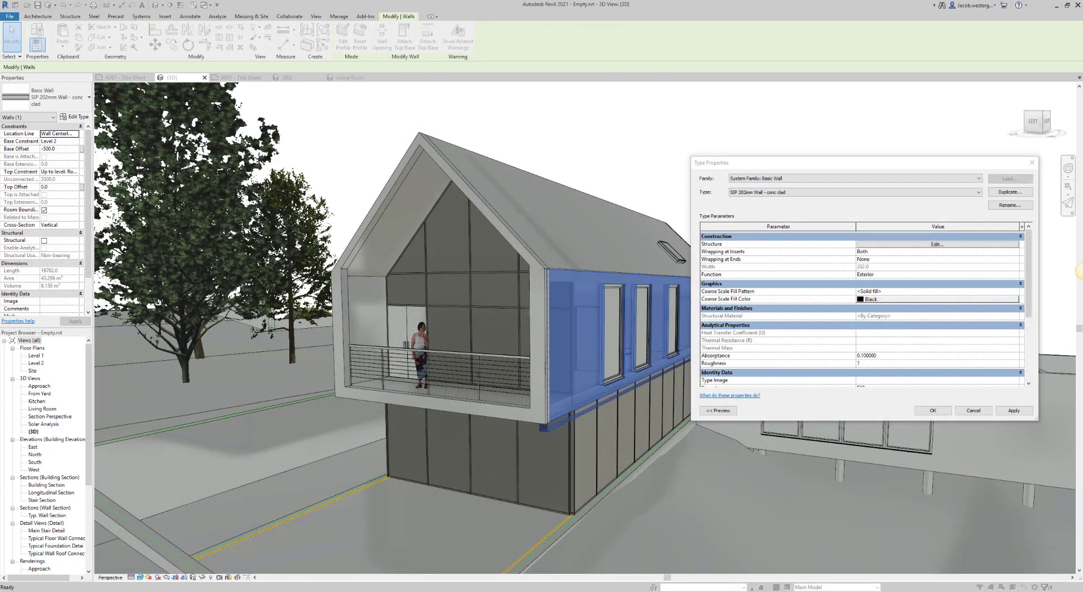
Give the wall's outer finish layer the Exterior Wall material with Exterior Wall Claddin.jpg as its image
{"action": "left_click", "coordinate": [944, 245]}
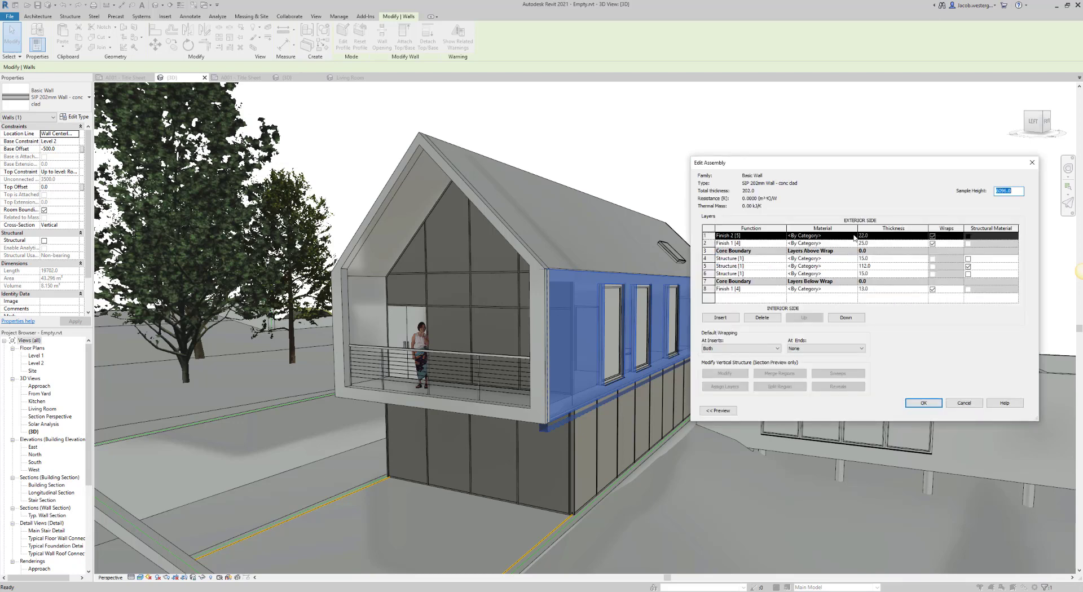
{"action": "left_click", "coordinate": [830, 235]}
{"action": "left_click", "coordinate": [853, 236]}
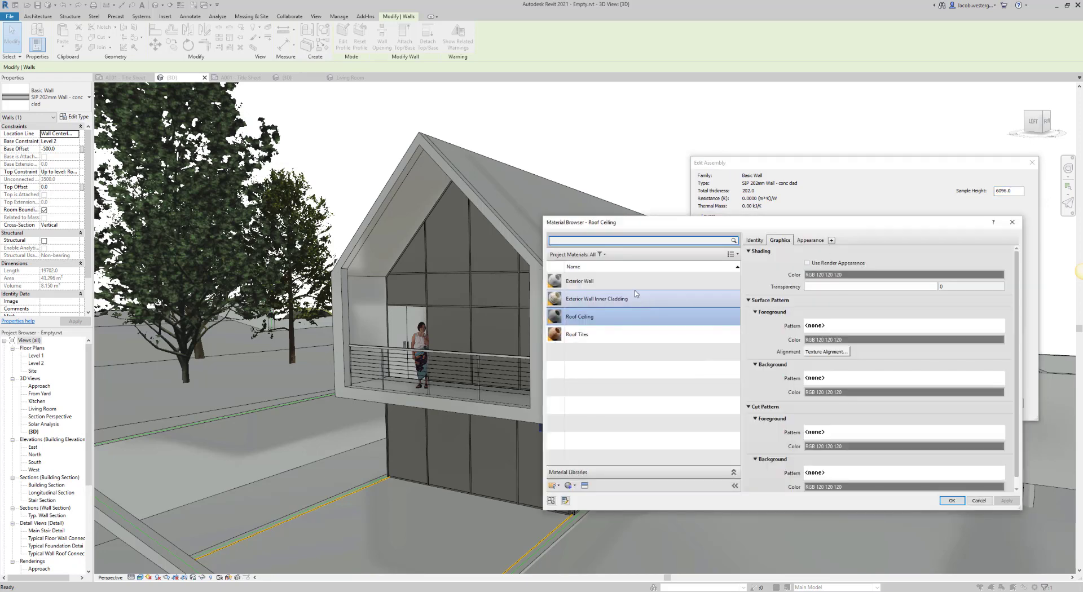
{"action": "left_click", "coordinate": [580, 285]}
{"action": "left_click", "coordinate": [813, 241]}
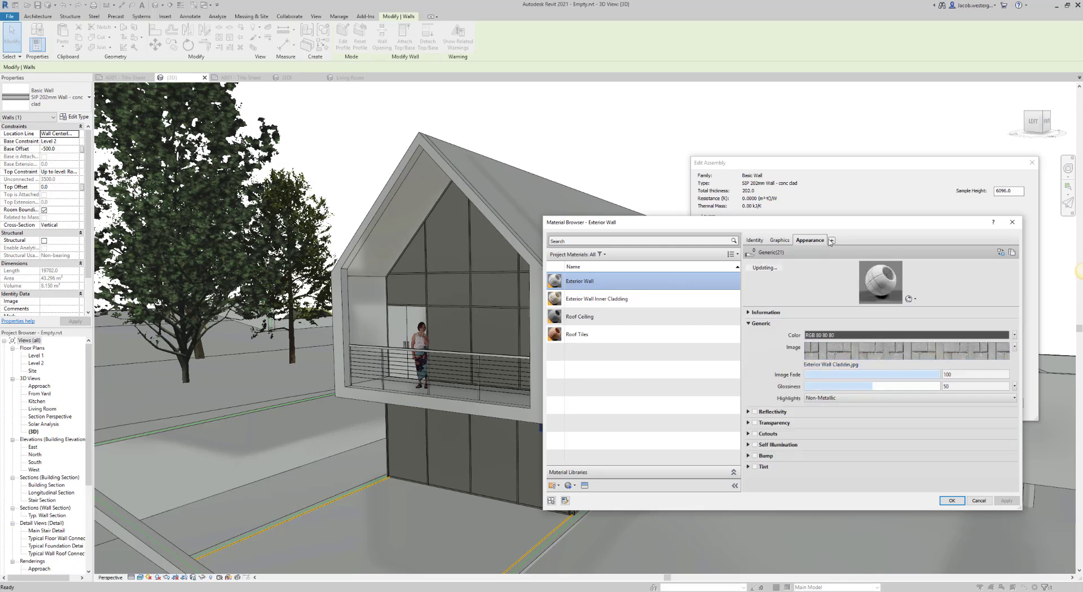
{"action": "left_click", "coordinate": [840, 367]}
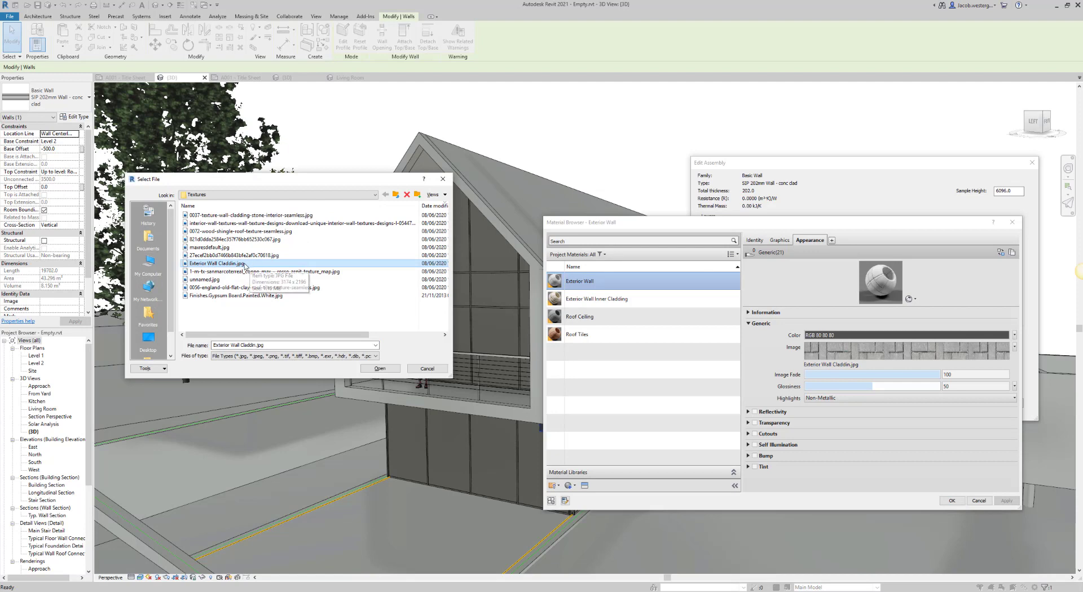
{"action": "left_click", "coordinate": [393, 371]}
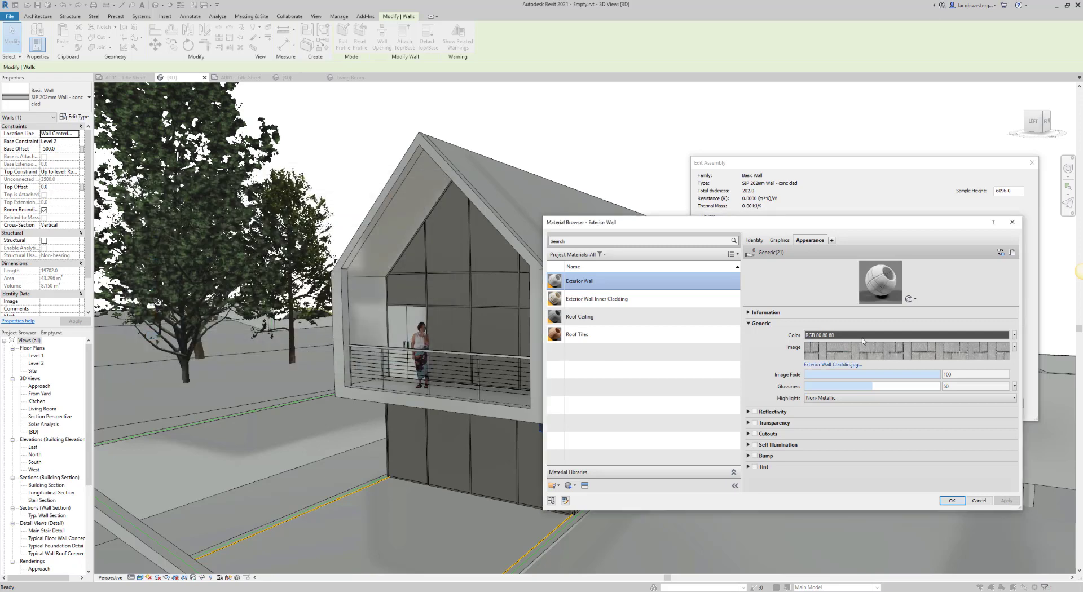
{"action": "left_click", "coordinate": [861, 355]}
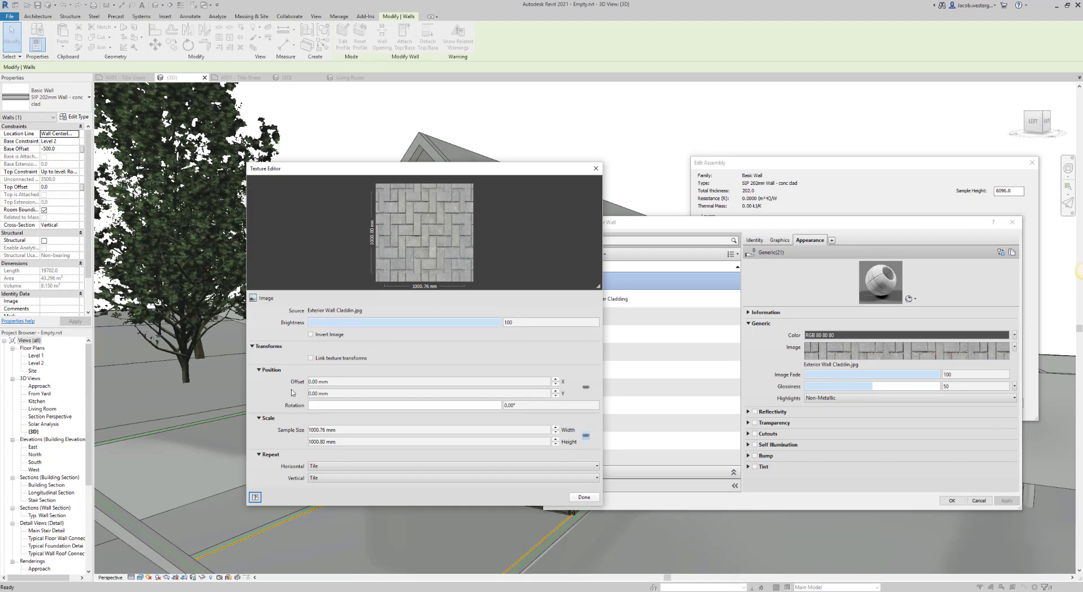
{"action": "left_click", "coordinate": [327, 431]}
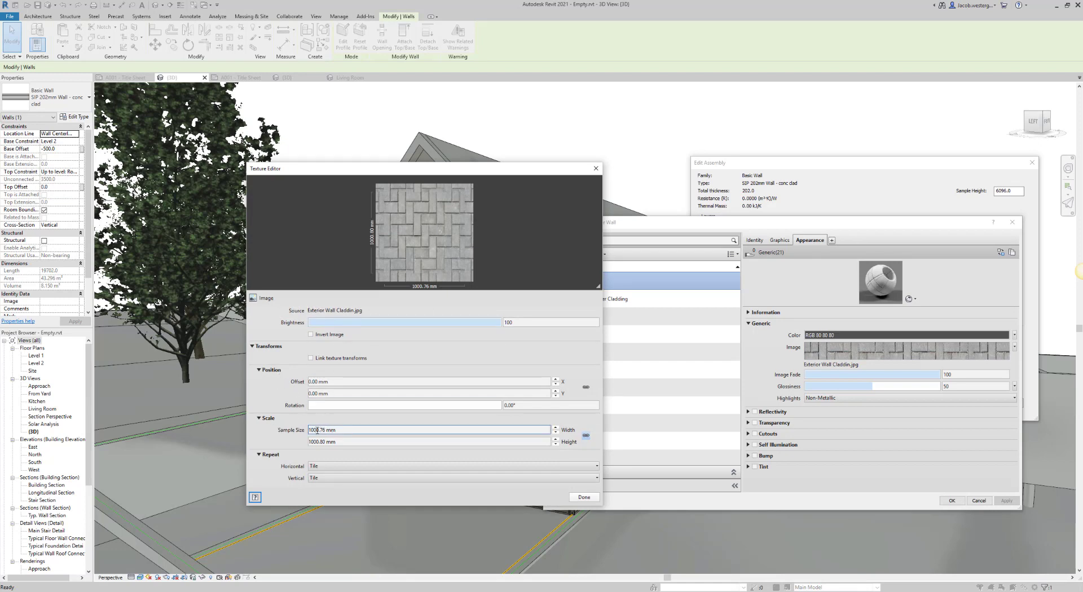
{"action": "left_click", "coordinate": [584, 499]}
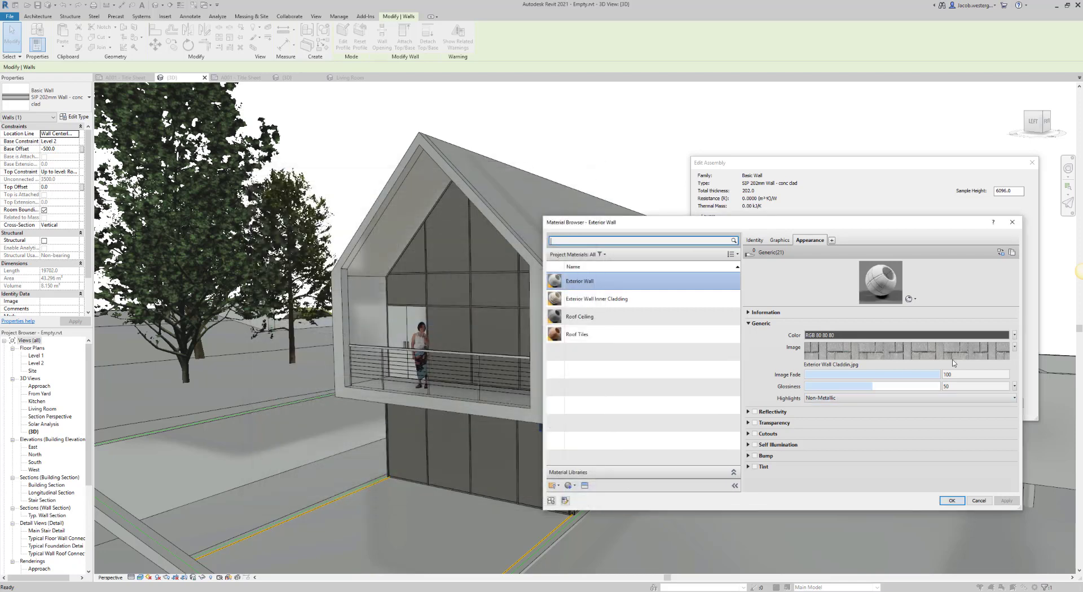
{"action": "left_click", "coordinate": [951, 501]}
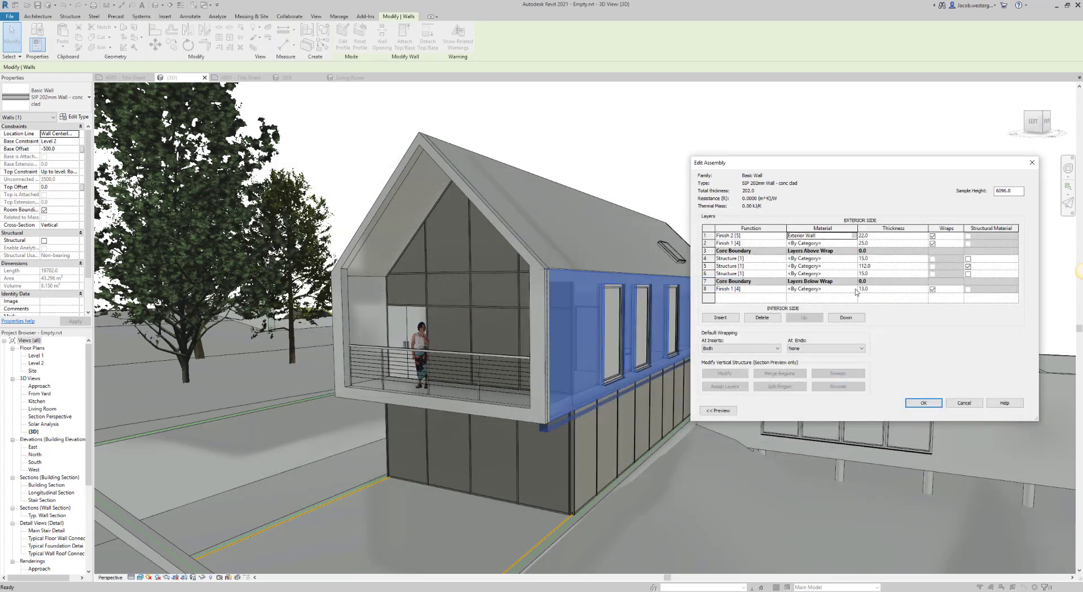
Set the inner finish layer to Exterior Wall Inner Cladding and apply the wall type changes
{"action": "left_click", "coordinate": [823, 288]}
{"action": "left_click", "coordinate": [855, 289]}
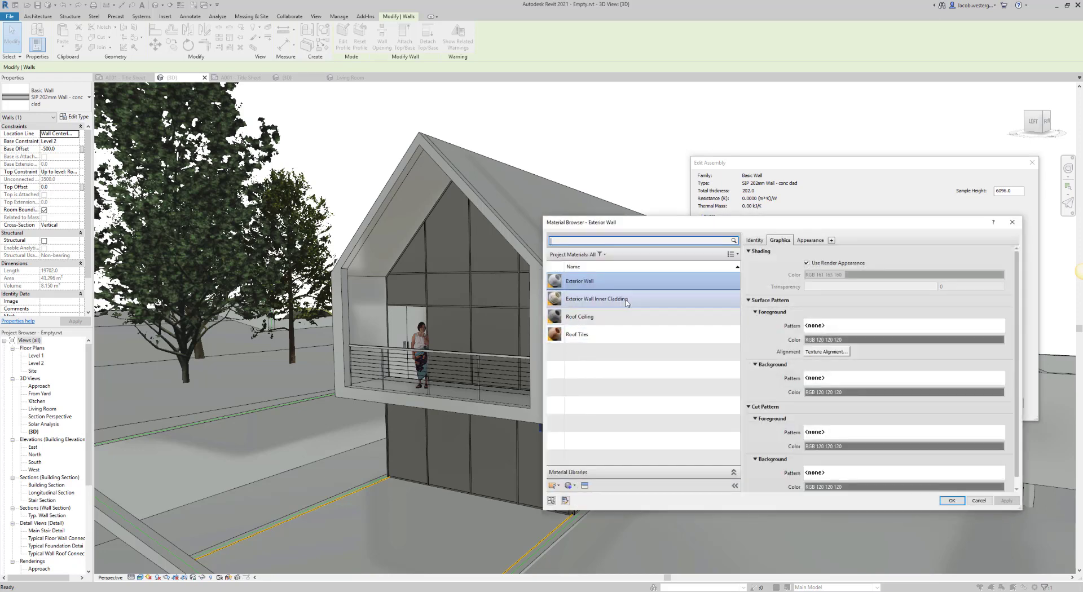
{"action": "left_click", "coordinate": [627, 300]}
{"action": "left_click", "coordinate": [952, 501]}
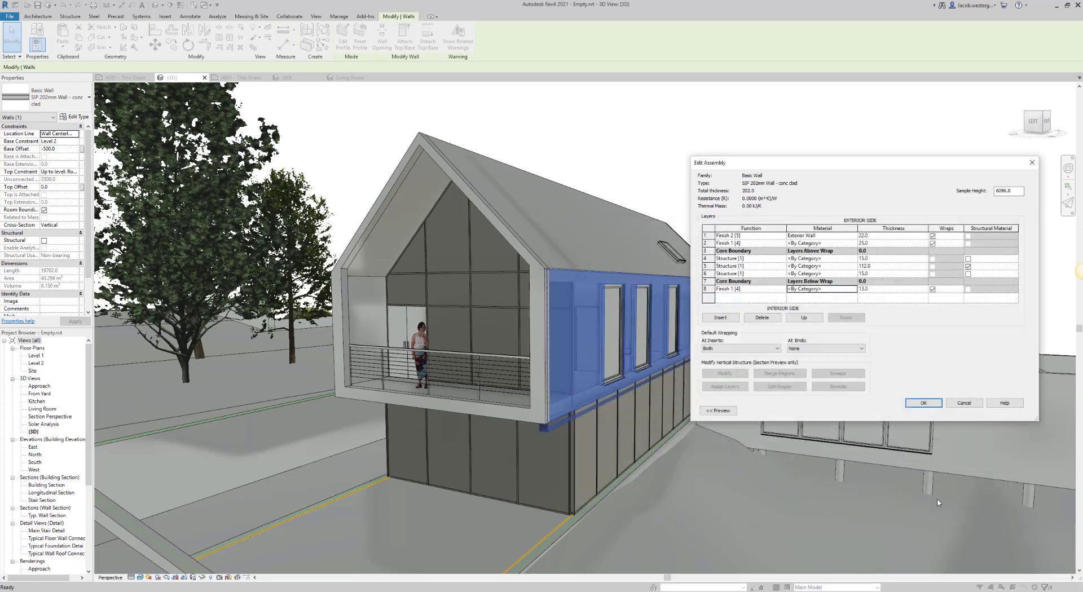
{"action": "left_click", "coordinate": [924, 407]}
{"action": "left_click", "coordinate": [931, 411]}
{"action": "left_click", "coordinate": [745, 181]}
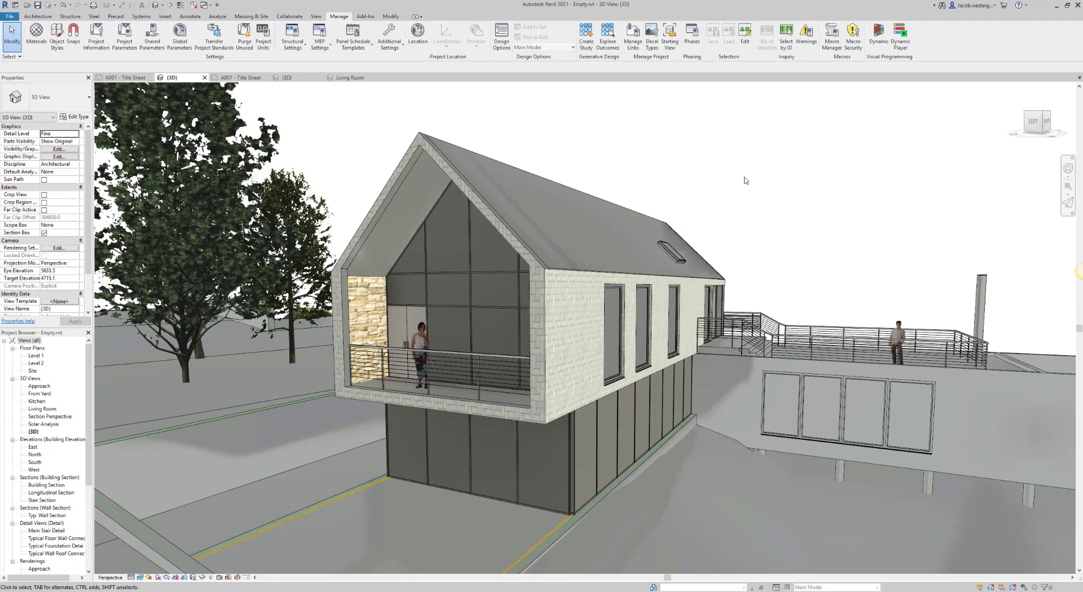
Select the roof and set its upper layer material to Roof Tiles
{"action": "left_click", "coordinate": [490, 141]}
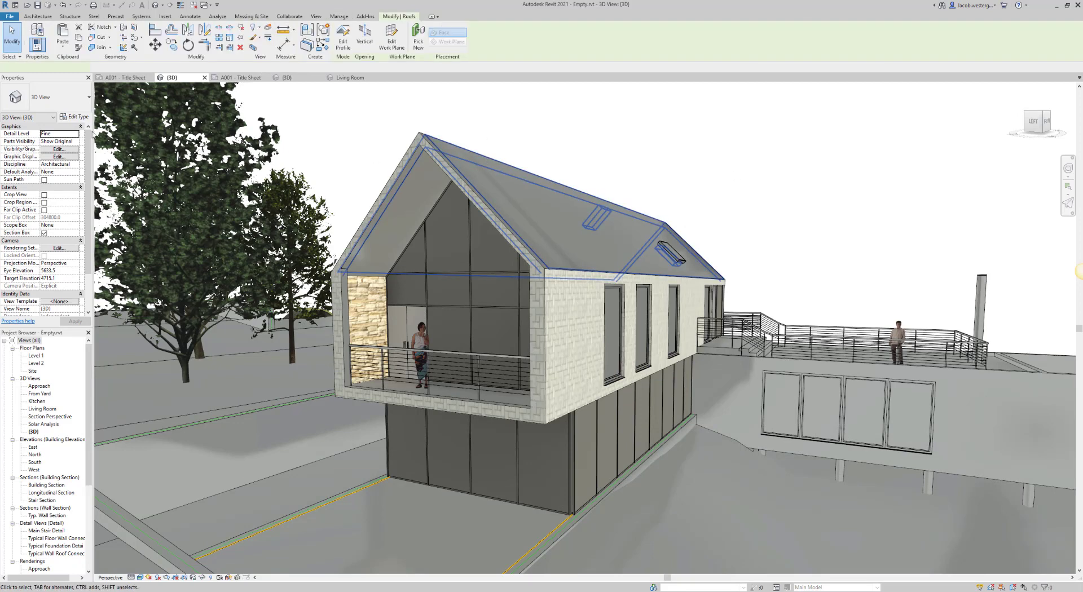
{"action": "left_click", "coordinate": [77, 117]}
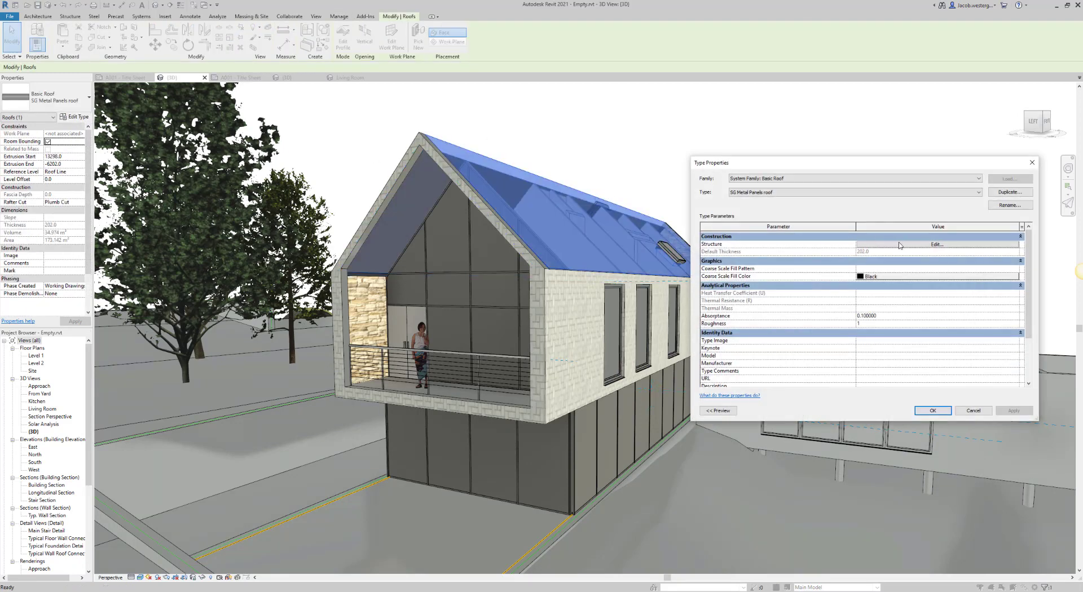
{"action": "left_click", "coordinate": [899, 245]}
{"action": "left_click", "coordinate": [850, 250]}
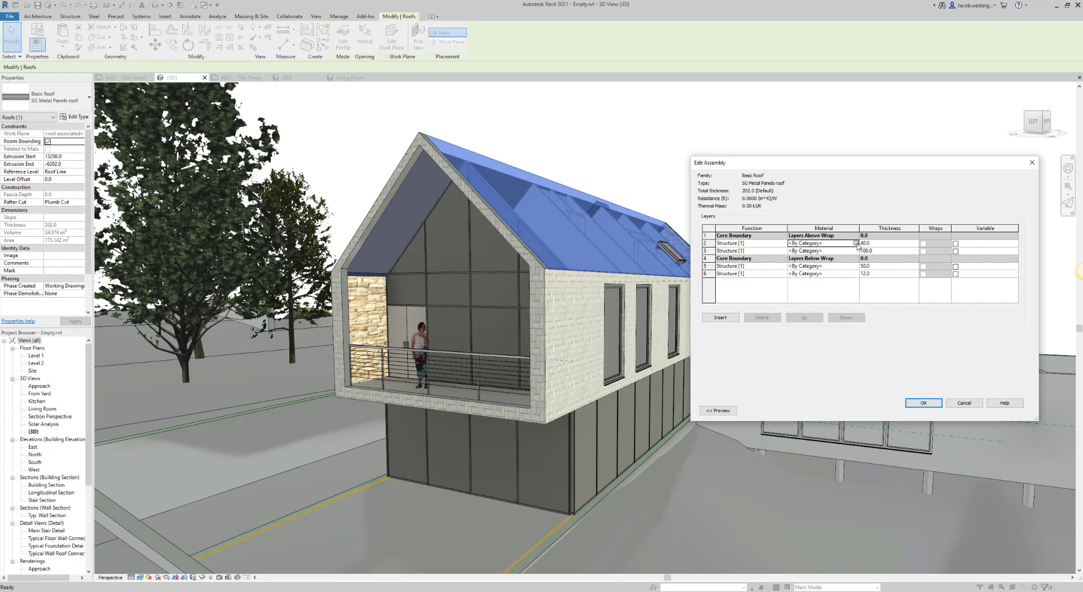
{"action": "left_click", "coordinate": [855, 250]}
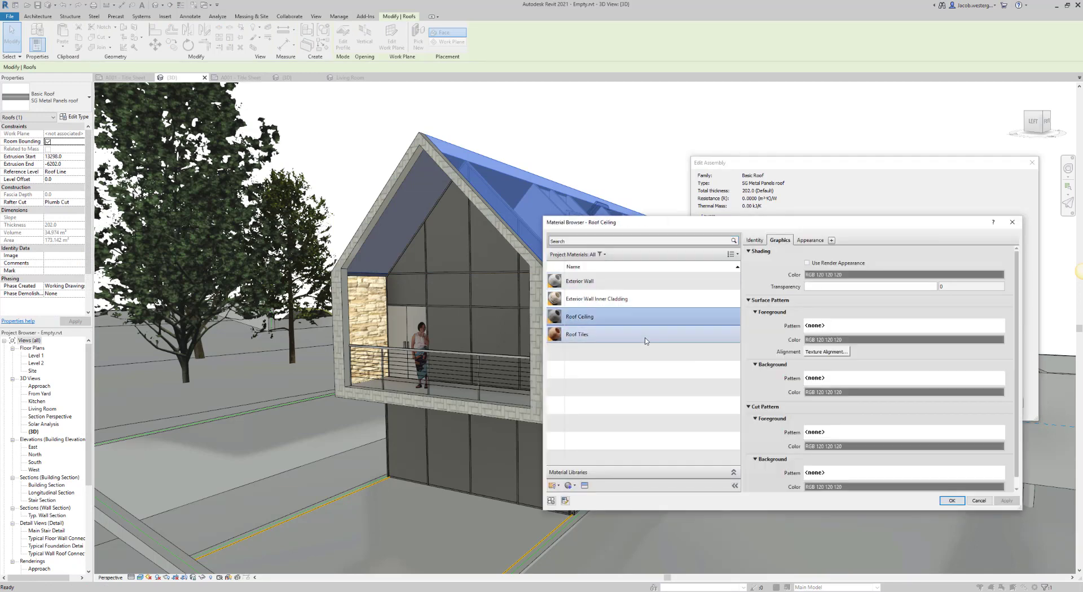
{"action": "left_click", "coordinate": [643, 335]}
{"action": "left_click", "coordinate": [952, 501]}
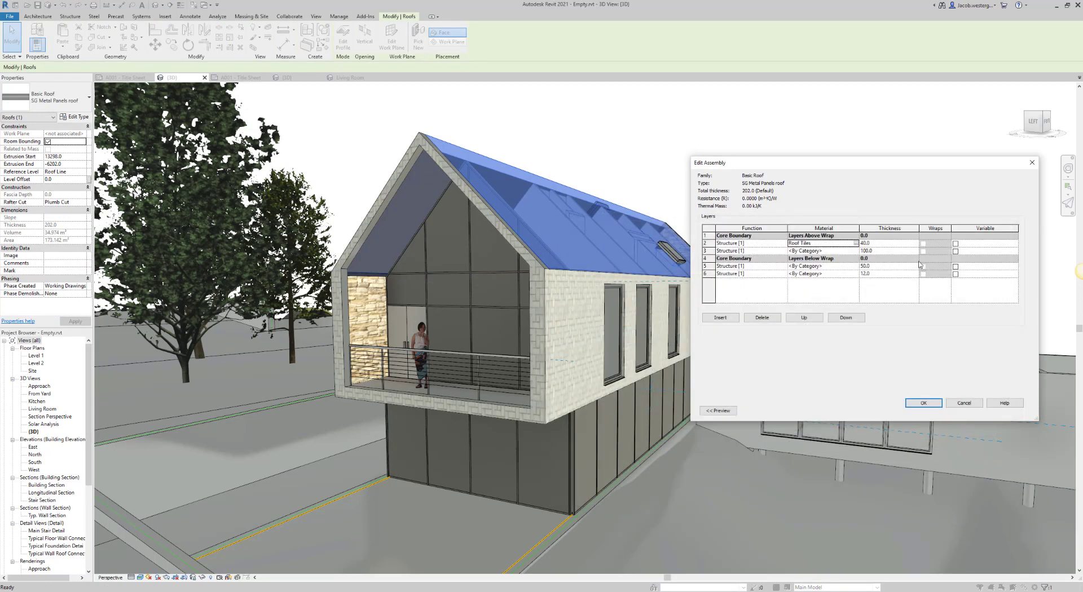
Set the bottom roof layer to Roof Ceiling and confirm the layer changes
{"action": "left_click", "coordinate": [852, 275]}
{"action": "left_click", "coordinate": [855, 274]}
{"action": "left_click", "coordinate": [579, 316]}
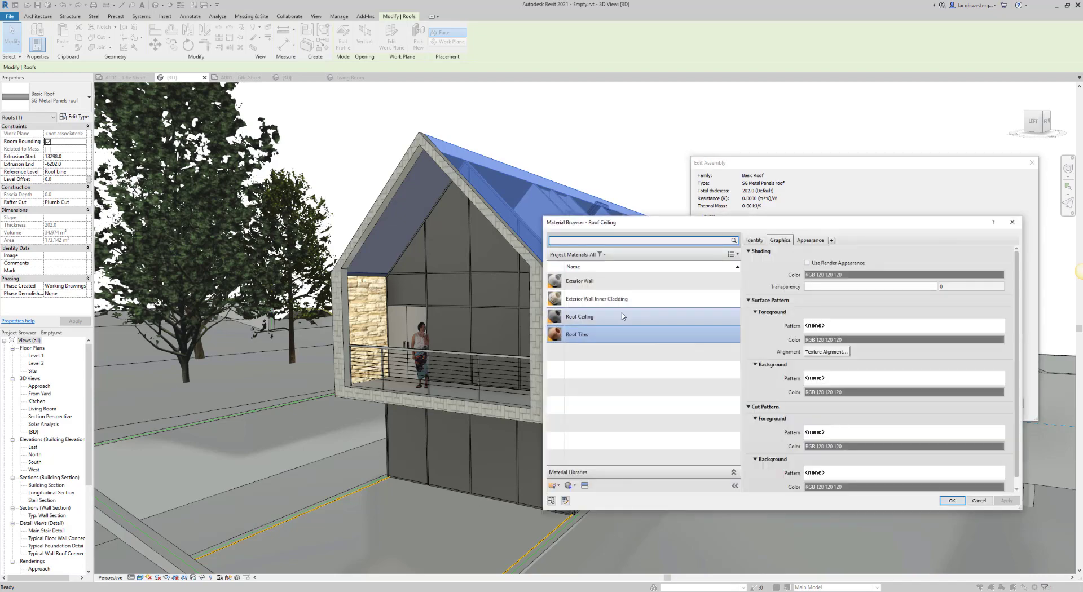
{"action": "left_click", "coordinate": [952, 501]}
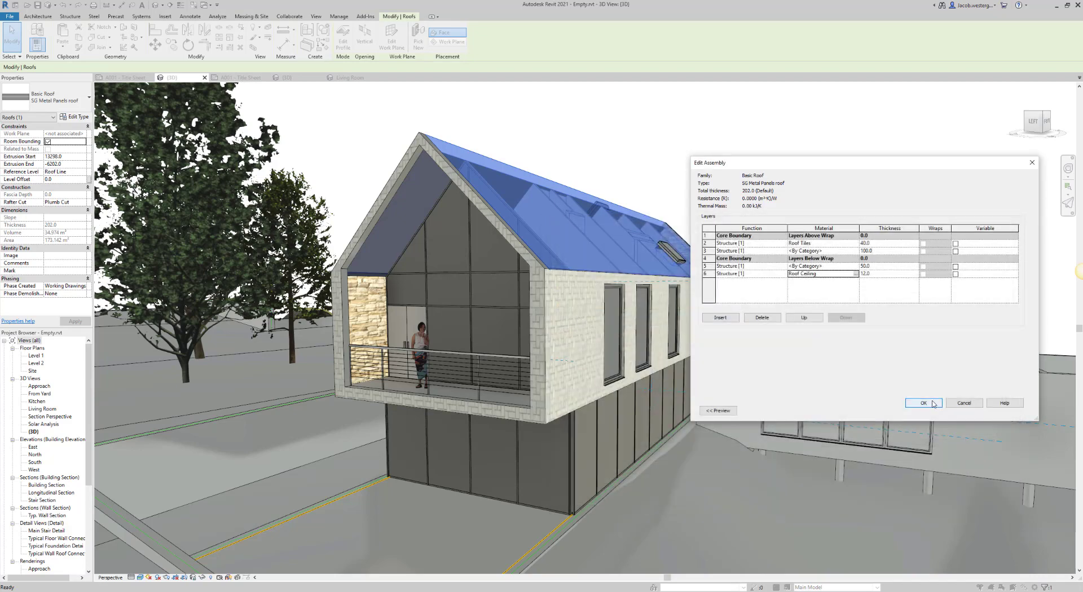
{"action": "left_click", "coordinate": [932, 408]}
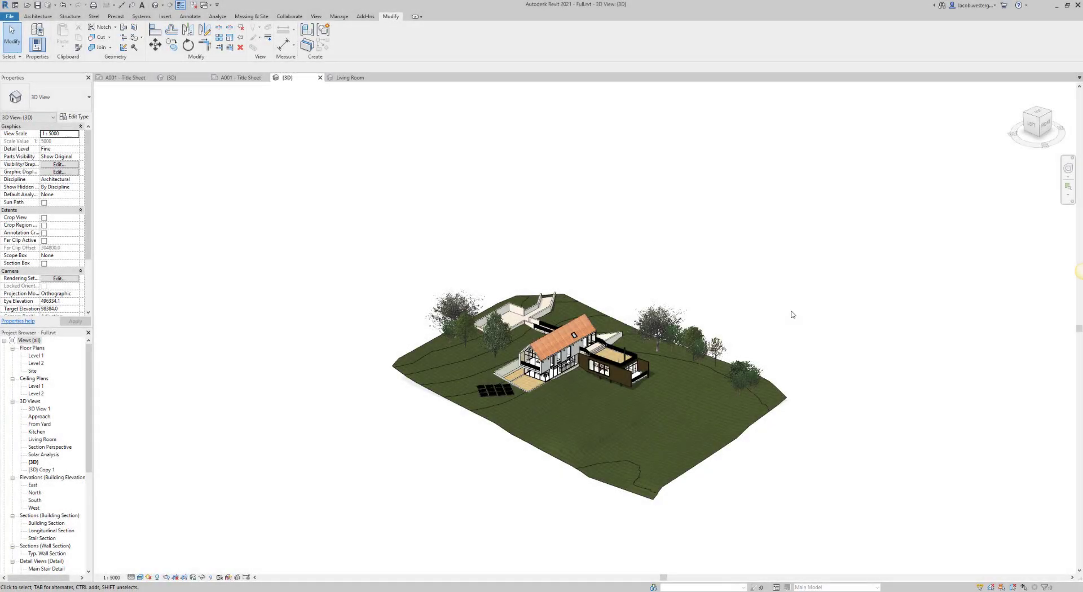
Show the sun path and set the sun to London, Summer Solstice 21/06/2010 at 07:00
{"action": "left_click", "coordinate": [149, 577]}
{"action": "left_click", "coordinate": [167, 569]}
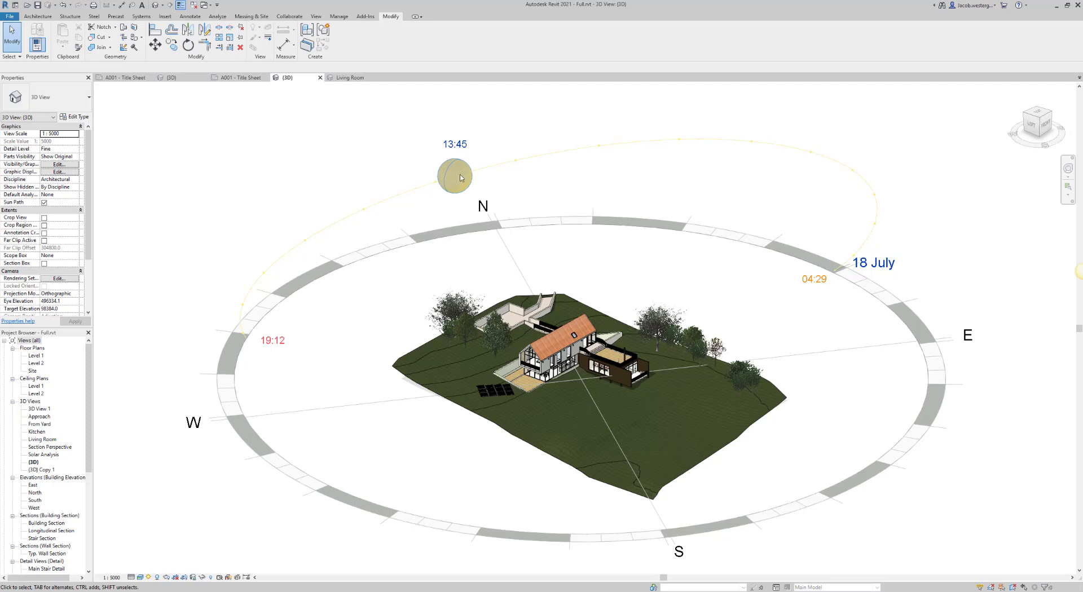
{"action": "left_click", "coordinate": [148, 577]}
{"action": "left_click", "coordinate": [170, 548]}
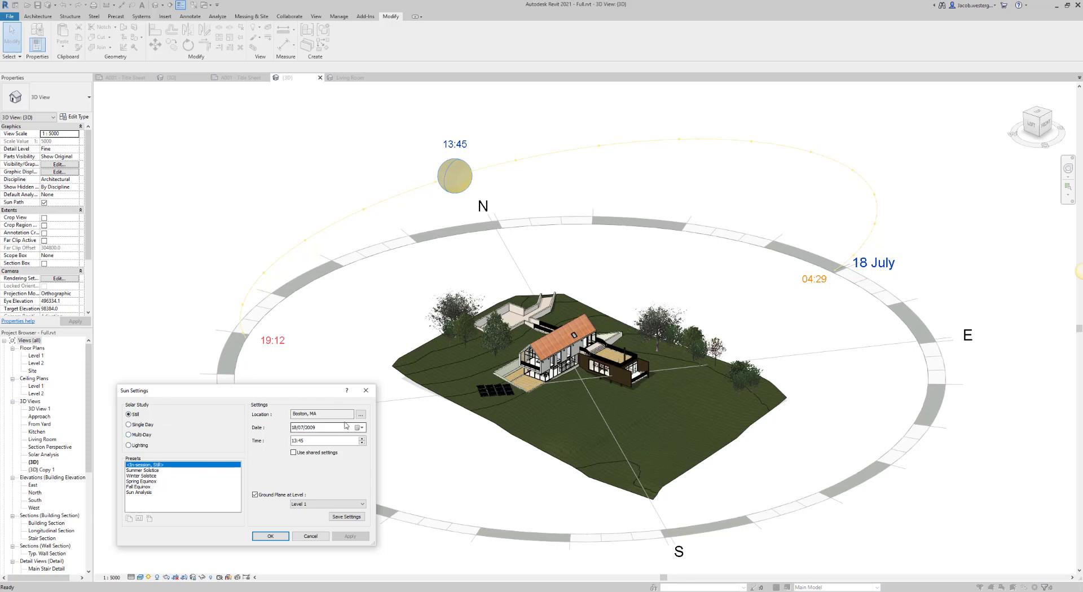
{"action": "left_click", "coordinate": [361, 415]}
{"action": "left_click", "coordinate": [174, 442]}
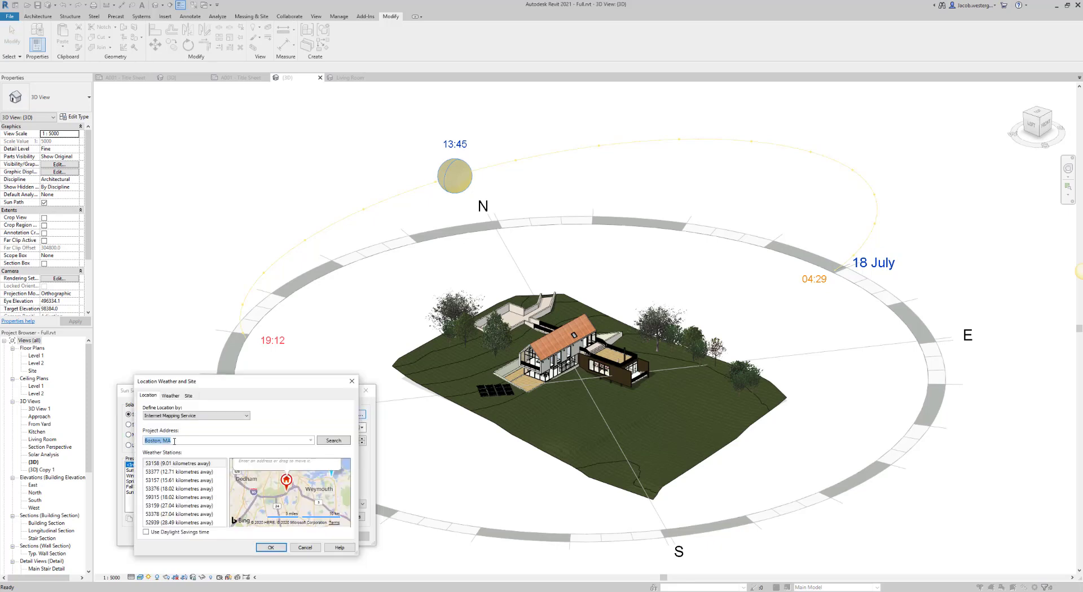
{"action": "key", "text": "Down"}
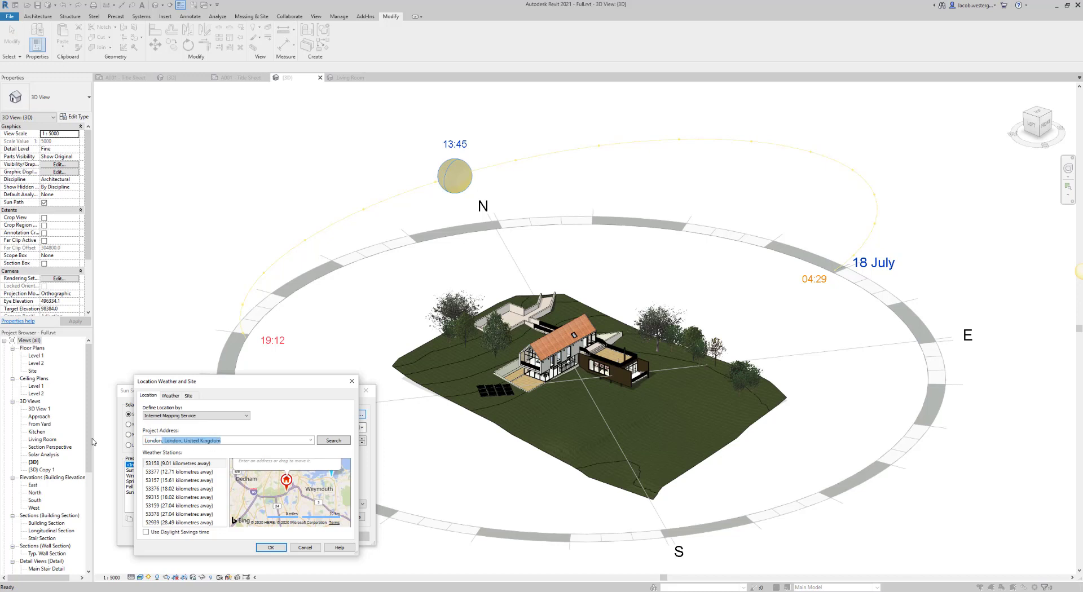
{"action": "left_click", "coordinate": [286, 549]}
{"action": "left_click", "coordinate": [151, 471]}
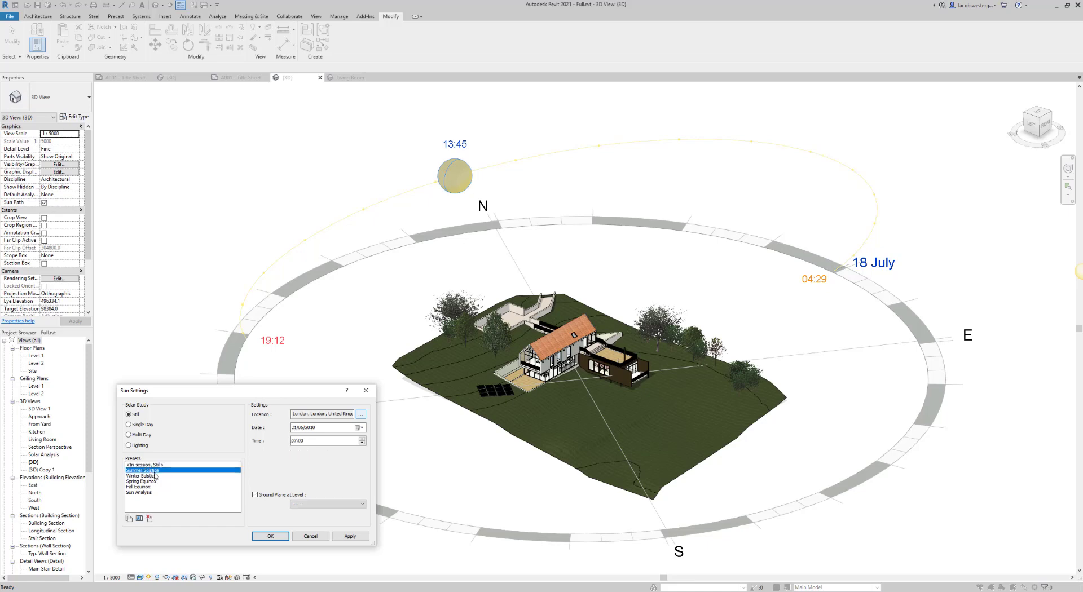
{"action": "left_click", "coordinate": [270, 537]}
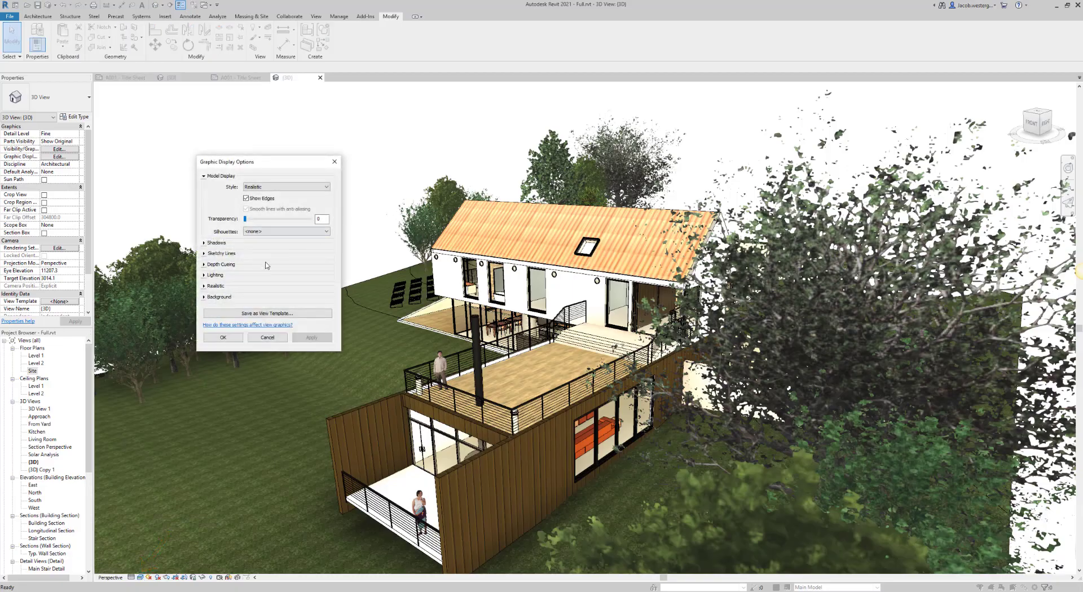
Enable Cast Shadows in Graphic Display Options and apply it to the realistic 3D view
{"action": "left_click", "coordinate": [204, 243]}
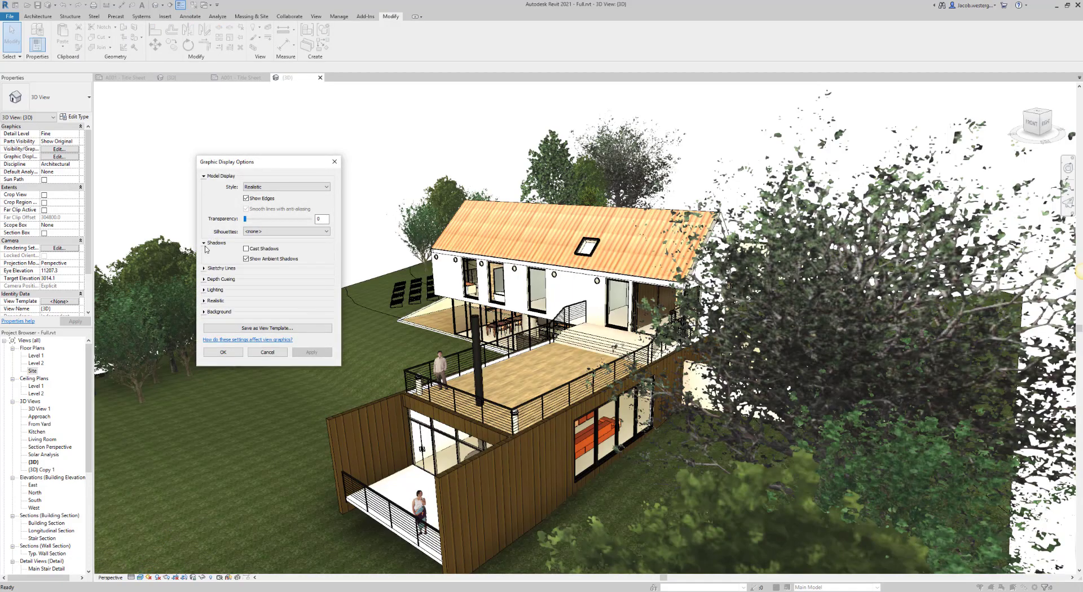
{"action": "left_click", "coordinate": [206, 291]}
{"action": "left_click", "coordinate": [204, 377]}
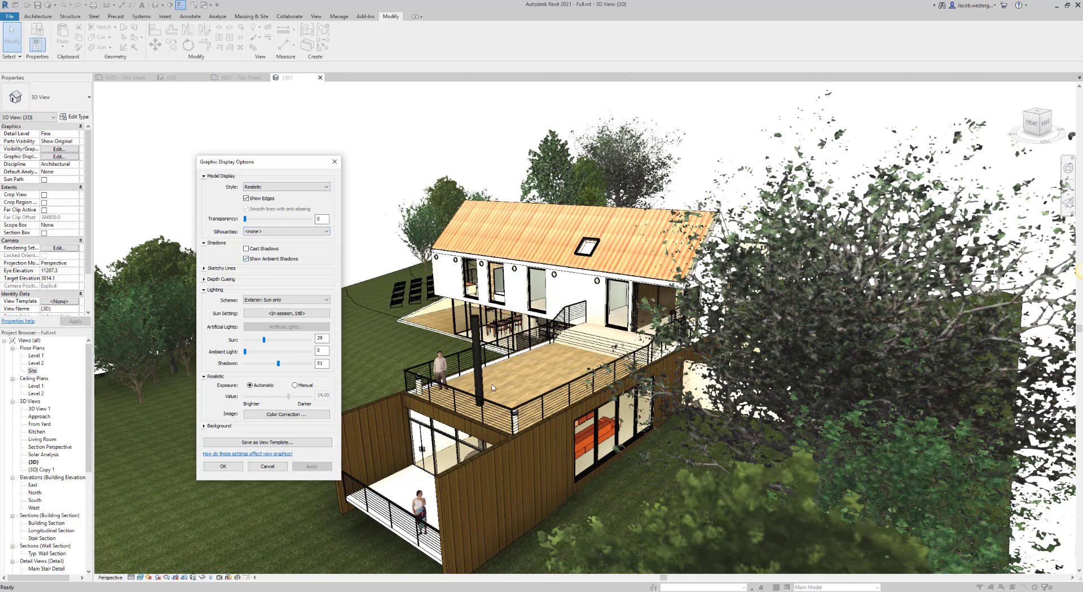
{"action": "left_click", "coordinate": [246, 248]}
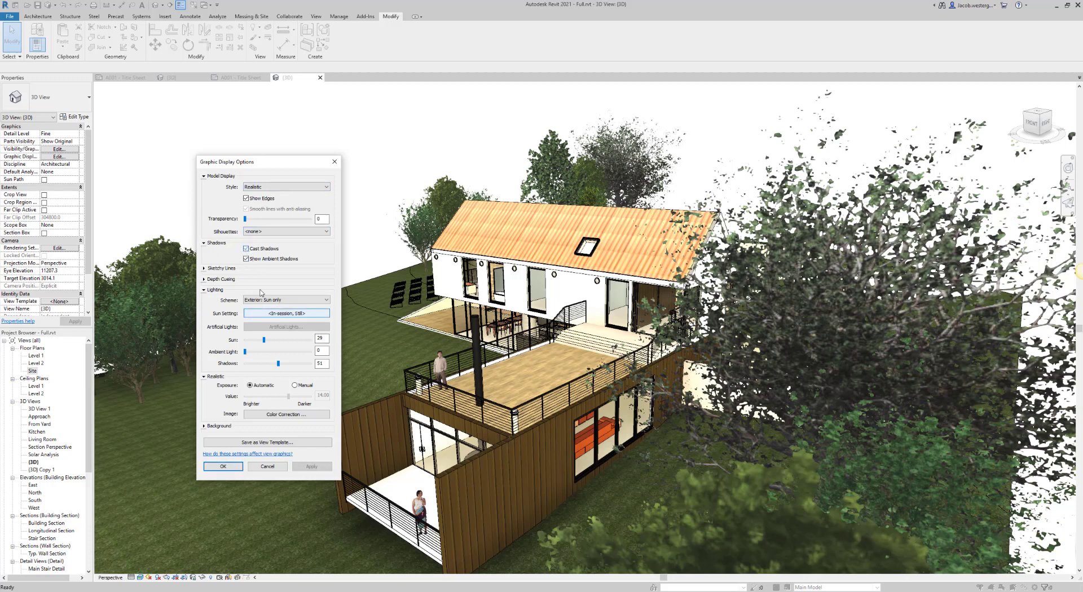
{"action": "left_click", "coordinate": [315, 468]}
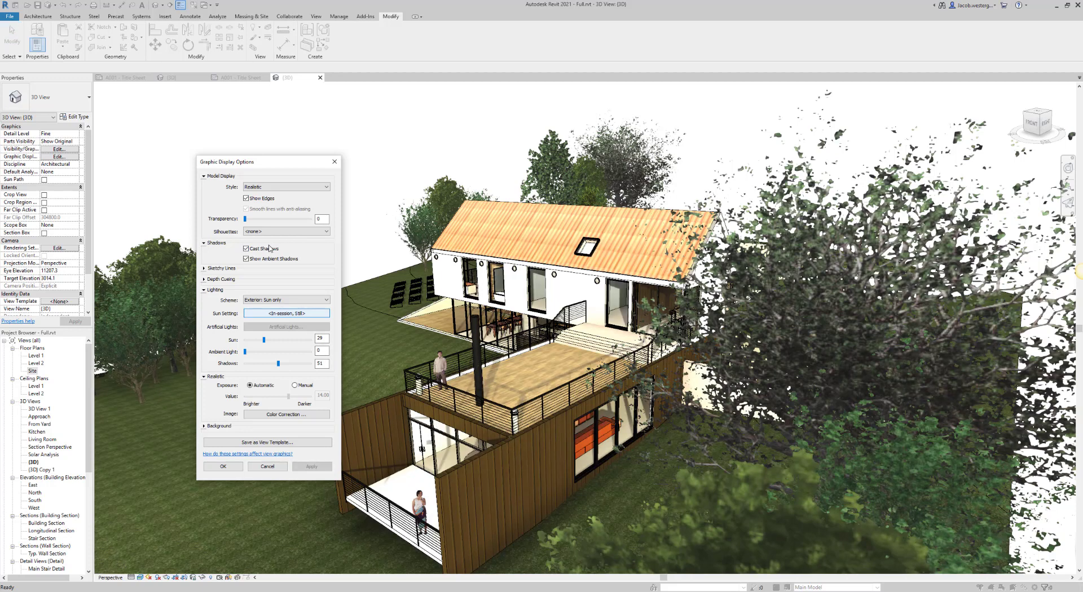
{"action": "left_click", "coordinate": [324, 301]}
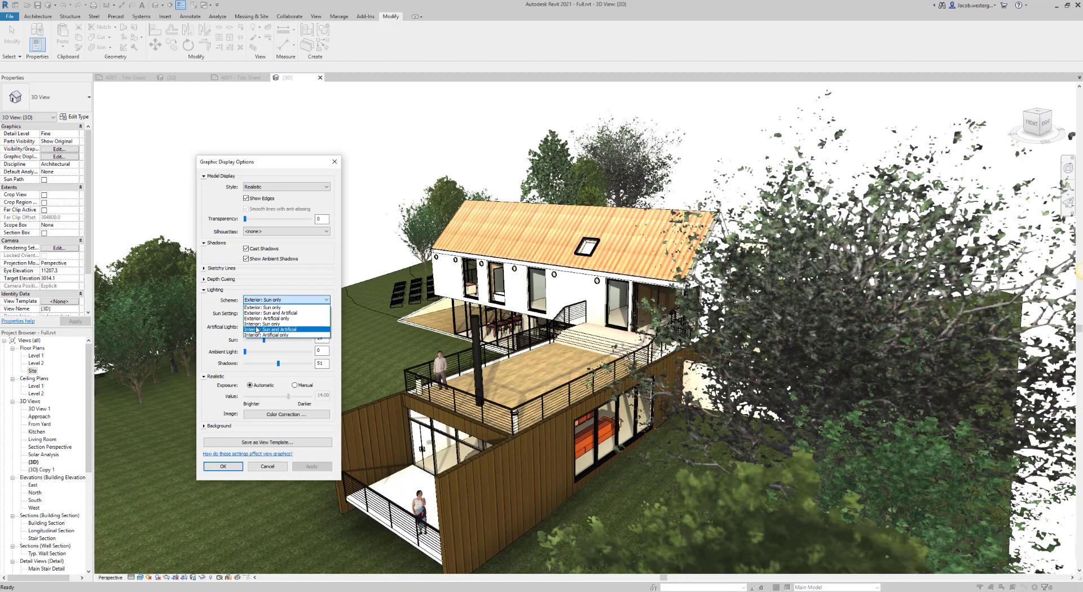
Switch the lighting scheme to Exterior: Artificial only and preview manual exposure values 11.59 and 3.41
{"action": "left_click", "coordinate": [276, 320]}
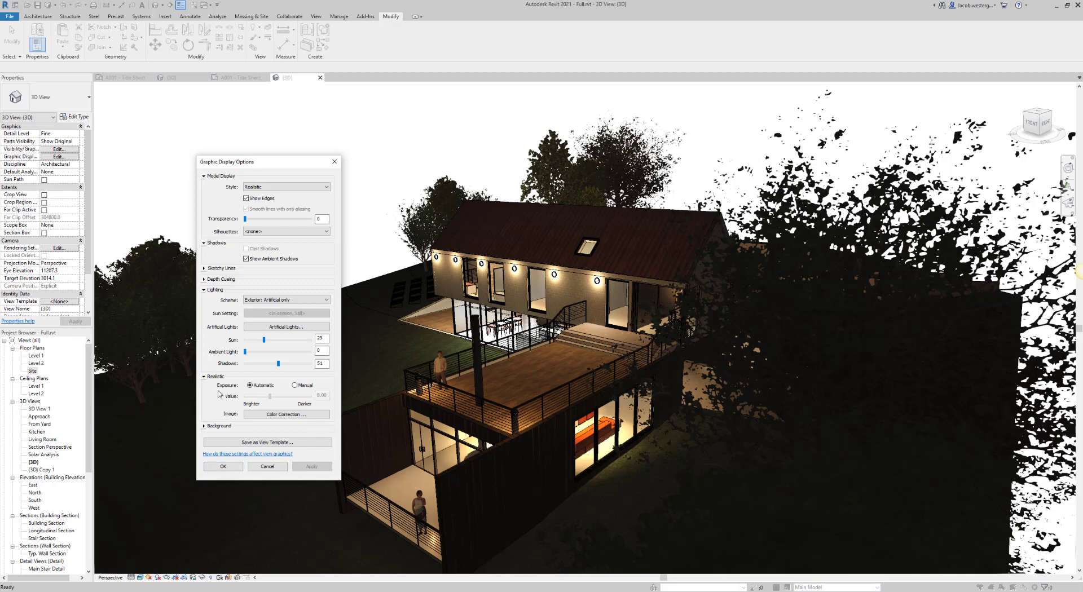
{"action": "left_click", "coordinate": [294, 386]}
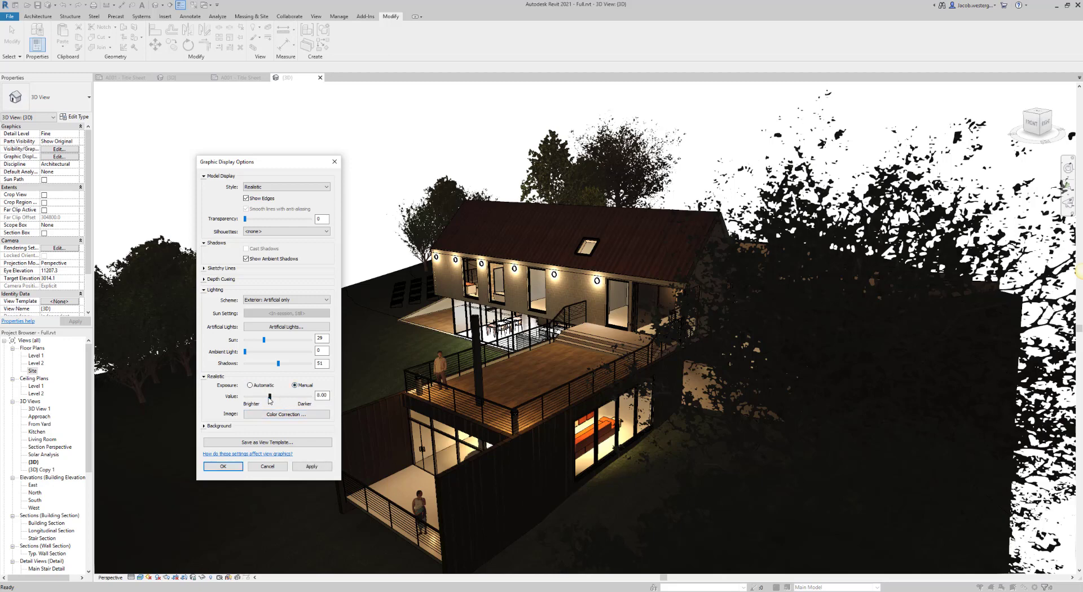
{"action": "left_click_drag", "start_coordinate": [270, 396], "coordinate": [281, 397]}
{"action": "left_click", "coordinate": [319, 468]}
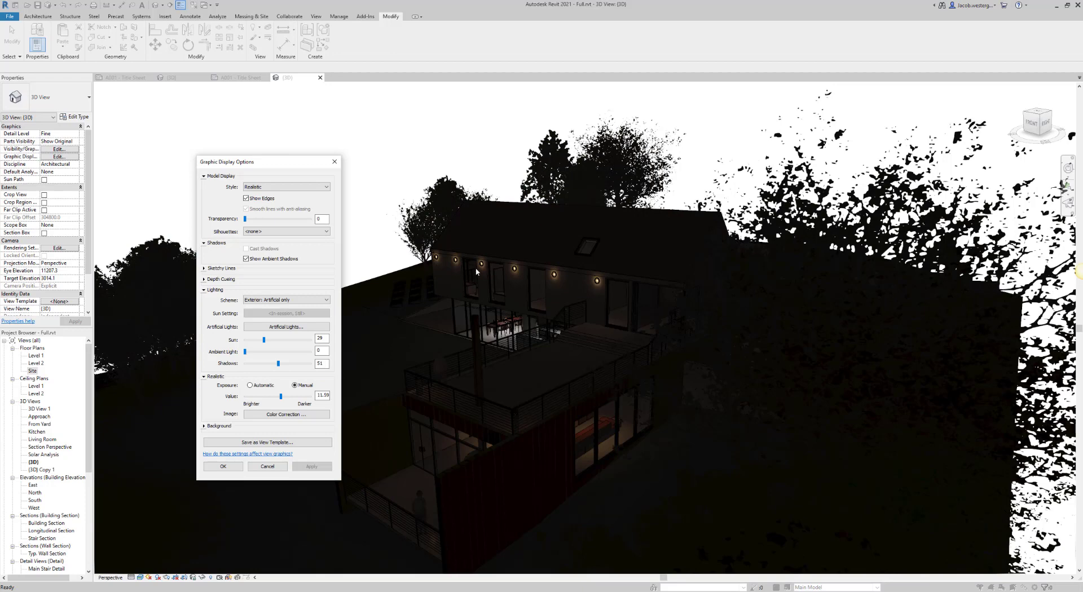
{"action": "left_click_drag", "start_coordinate": [281, 397], "coordinate": [255, 397]}
{"action": "left_click", "coordinate": [318, 467]}
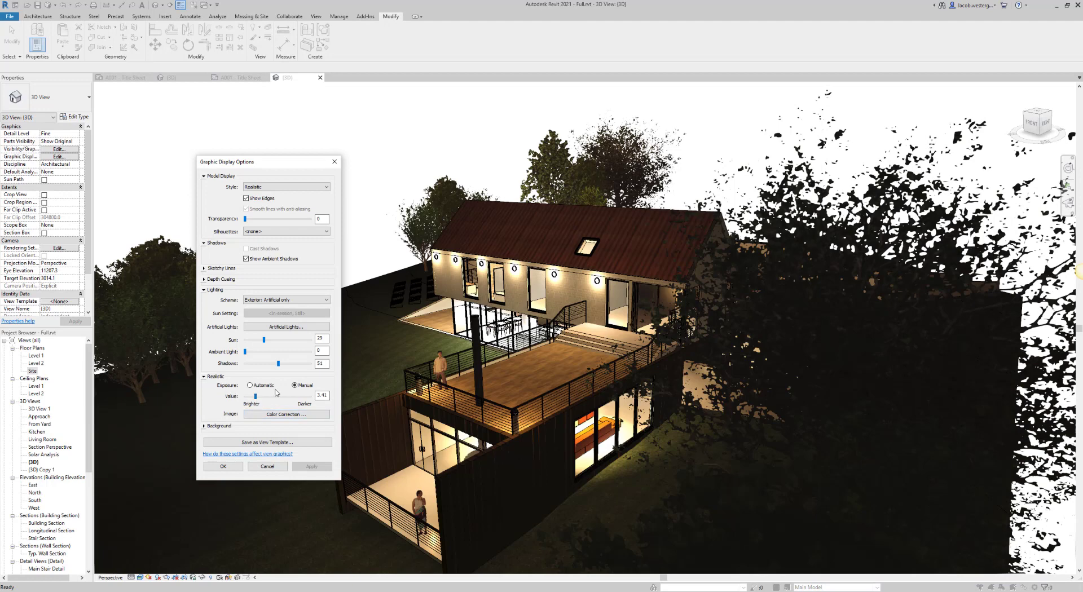
Set exposure back to Automatic, apply it, and confirm the display settings
{"action": "left_click", "coordinate": [250, 386]}
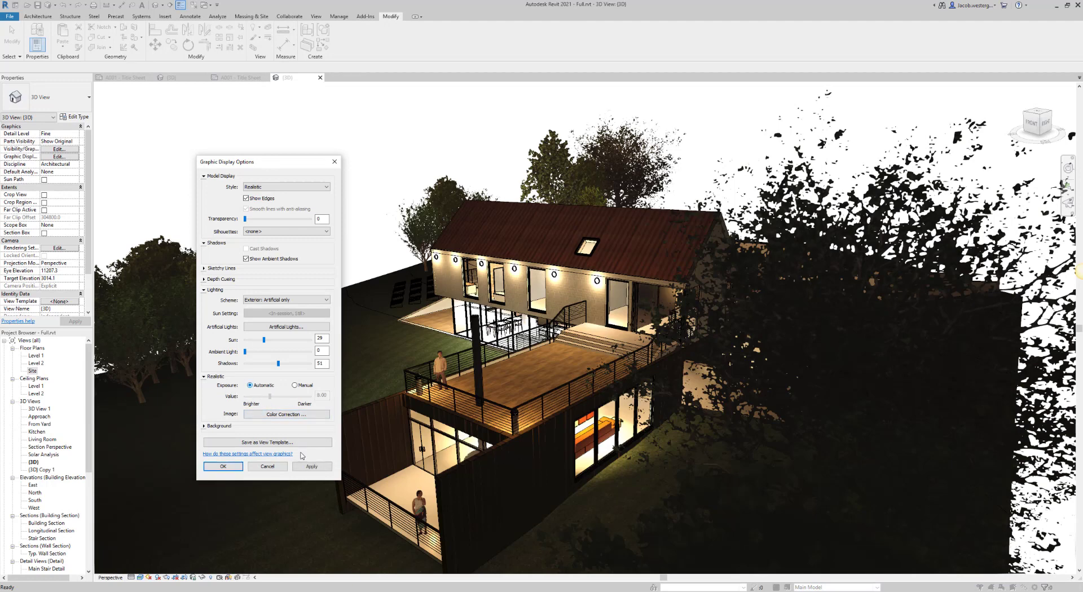
{"action": "left_click", "coordinate": [316, 467]}
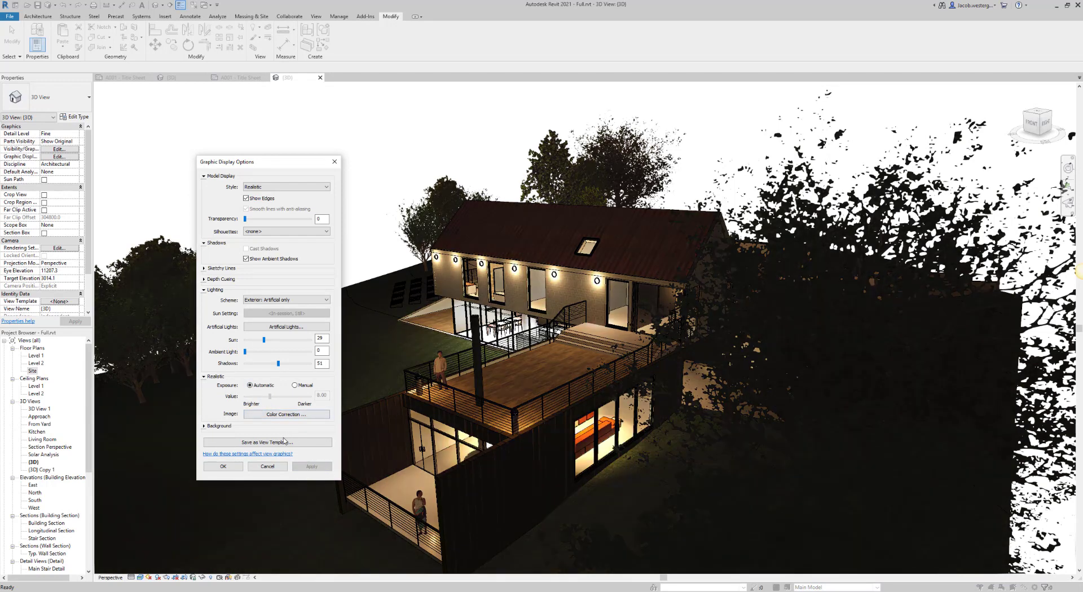
{"action": "left_click", "coordinate": [225, 466]}
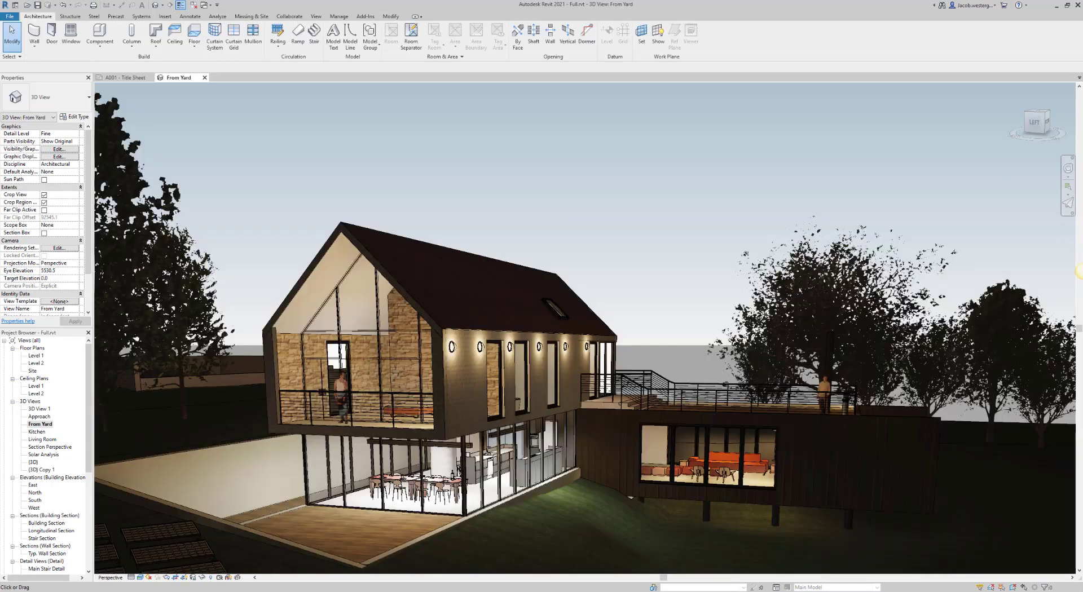